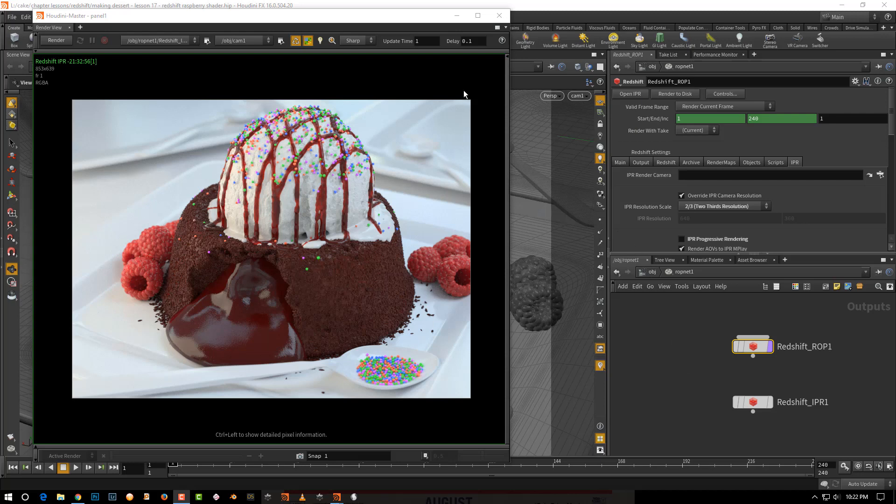
# Move the render view window lower, go up to the object level and enlarge the network area to show the scene nodes.
pyautogui.moveTo(417, 16); pyautogui.dragTo(499, 285)
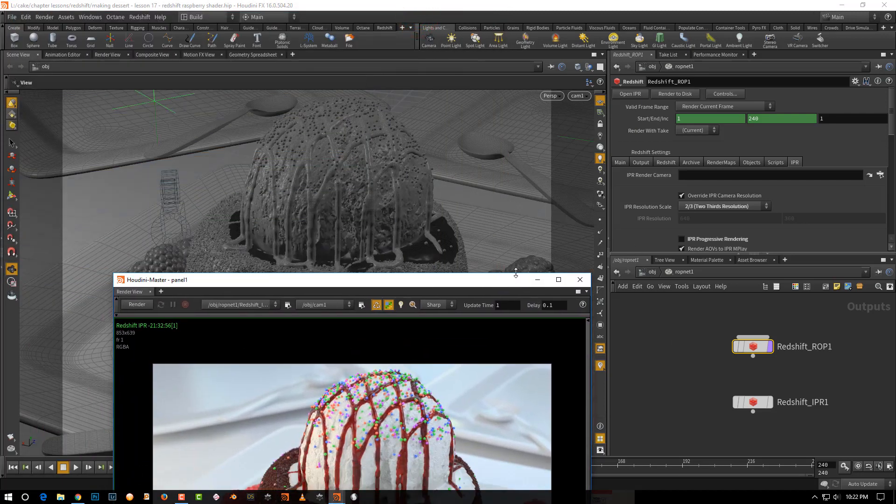
pyautogui.click(652, 272)
pyautogui.moveTo(704, 254); pyautogui.dragTo(704, 171)
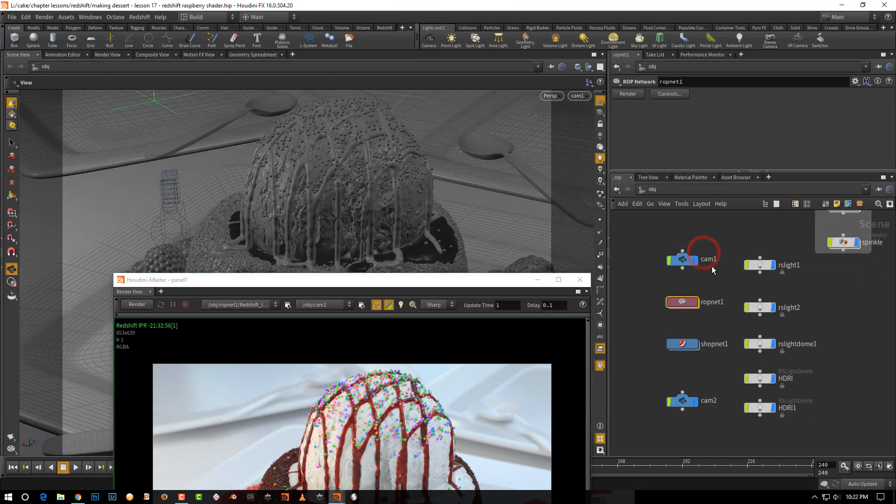
pyautogui.moveTo(645, 281); pyautogui.dragTo(690, 297, button='middle')
pyautogui.moveTo(714, 259); pyautogui.dragTo(706, 364, button='middle')
pyautogui.moveTo(779, 348); pyautogui.dragTo(721, 367, button='middle')
pyautogui.moveTo(641, 337); pyautogui.dragTo(696, 334, button='middle')
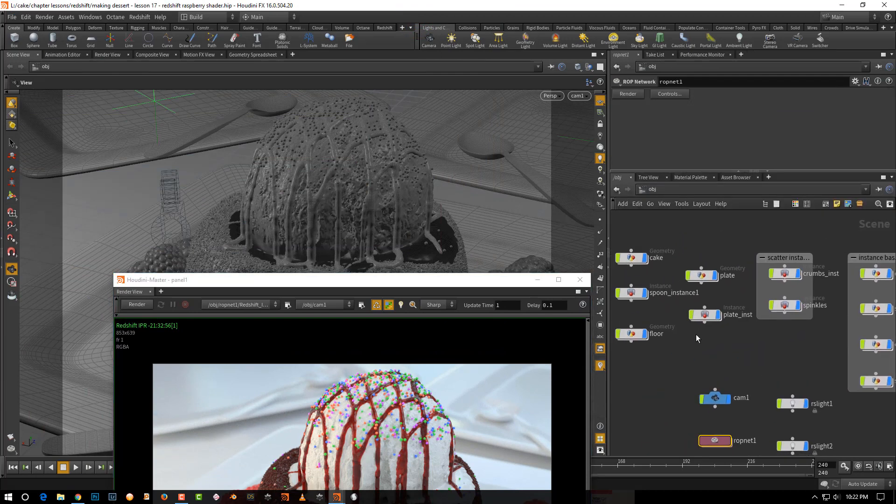
# Shift the render view window away from the viewport controls and look through cam2.
pyautogui.moveTo(469, 288); pyautogui.dragTo(312, 181)
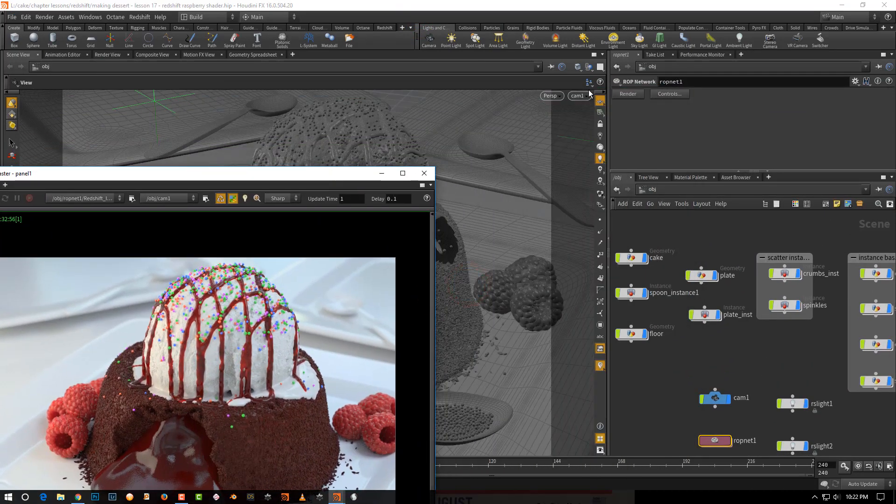
pyautogui.click(578, 96)
pyautogui.click(591, 148)
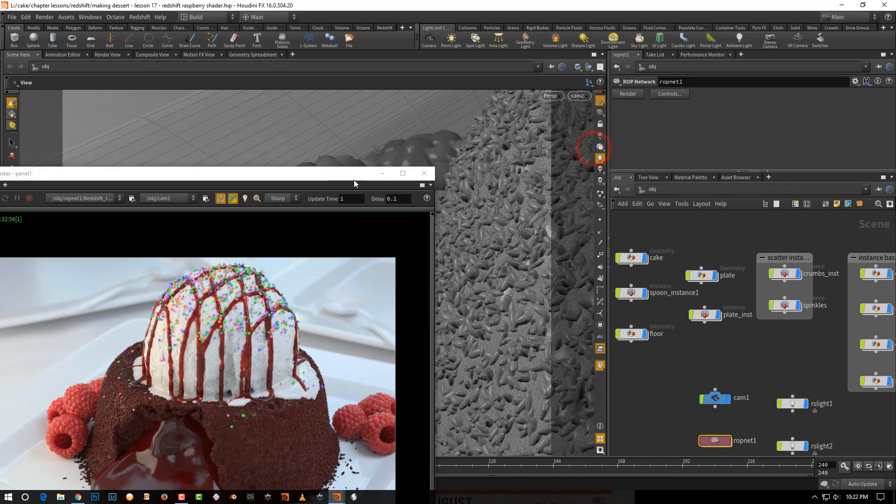
# Hide the cake, crumbs_inst and spinkles objects from the scene.
pyautogui.moveTo(773, 349); pyautogui.dragTo(716, 368, button='middle')
pyautogui.moveTo(653, 340); pyautogui.dragTo(762, 358, button='middle')
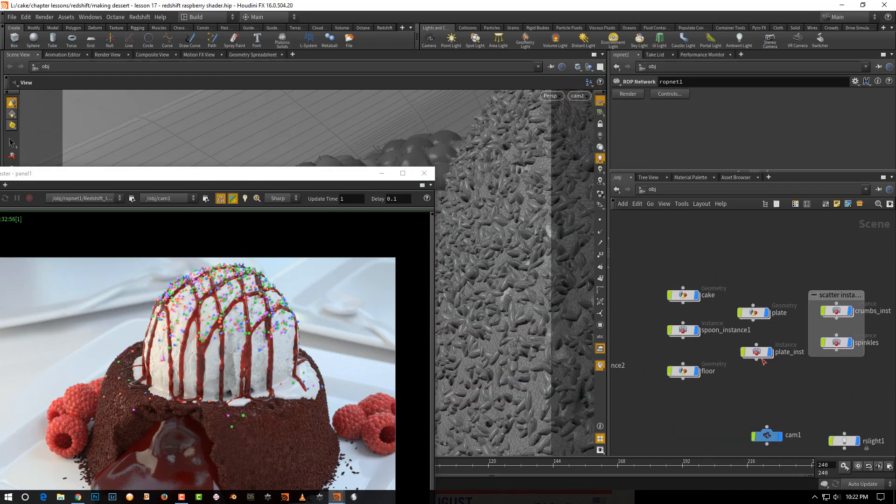
pyautogui.click(696, 295)
pyautogui.click(850, 311)
pyautogui.click(850, 342)
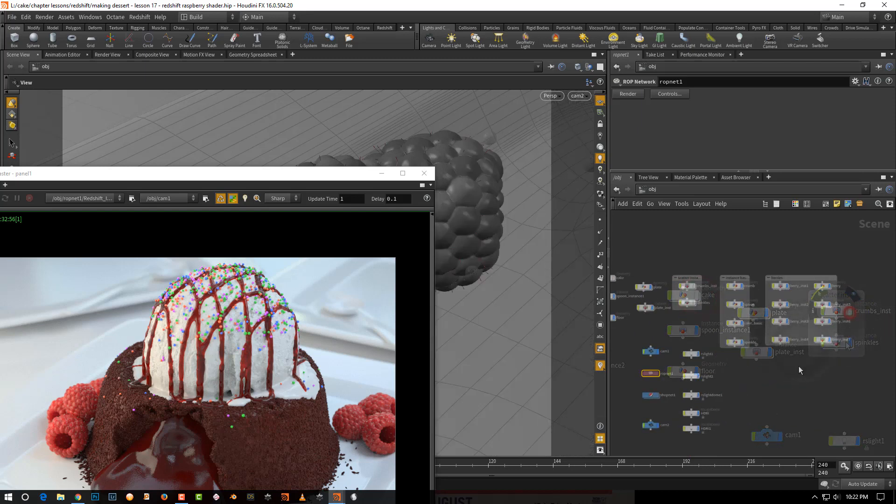
# Find the berry geometry object in the berries group and open its network.
pyautogui.moveTo(799, 366); pyautogui.dragTo(764, 394, button='middle')
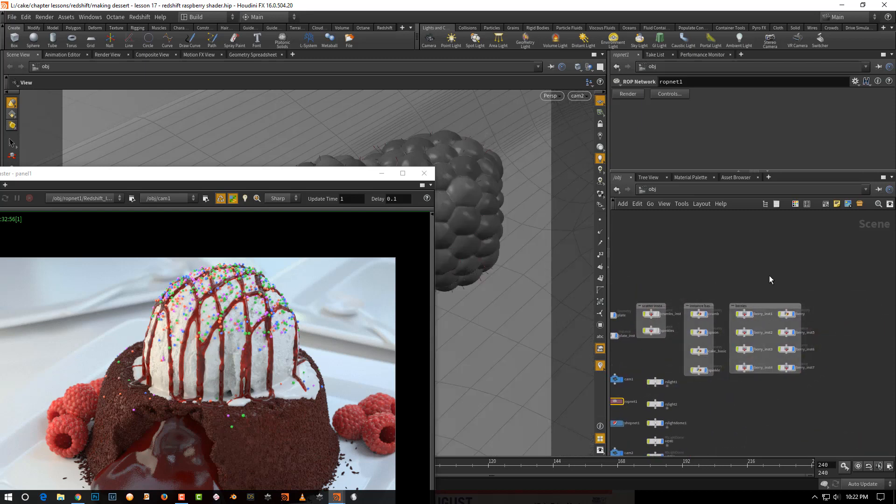
pyautogui.scroll(5, 829, 303)
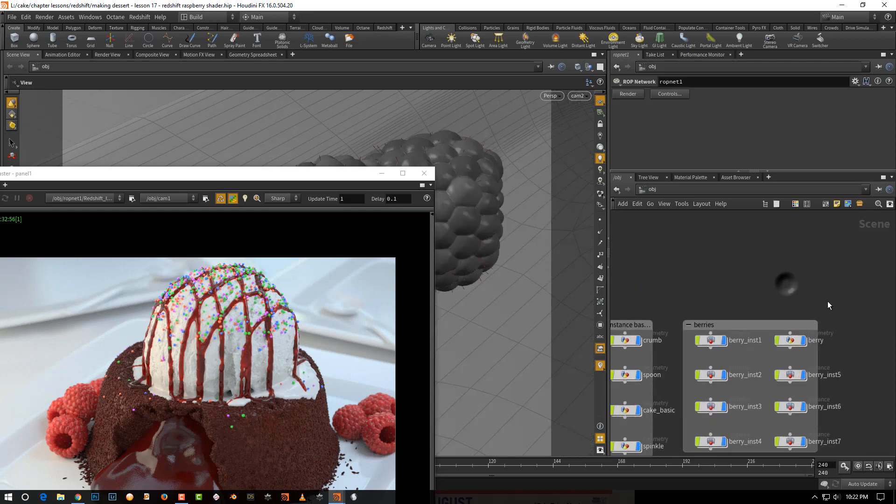
pyautogui.doubleClick(801, 340)
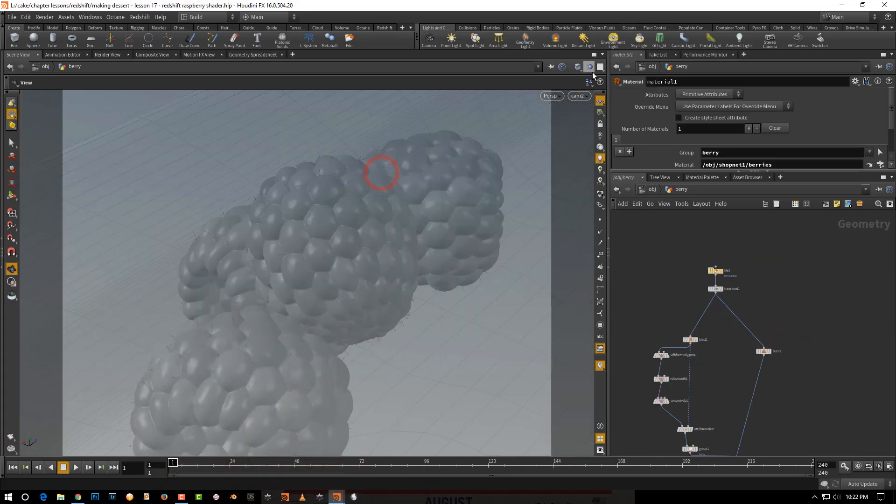
# Examine the raspberry model up close without the other objects, looking at its bumps and the hair strands between them.
pyautogui.moveTo(539, 225); pyautogui.dragTo(510, 304, button='right')
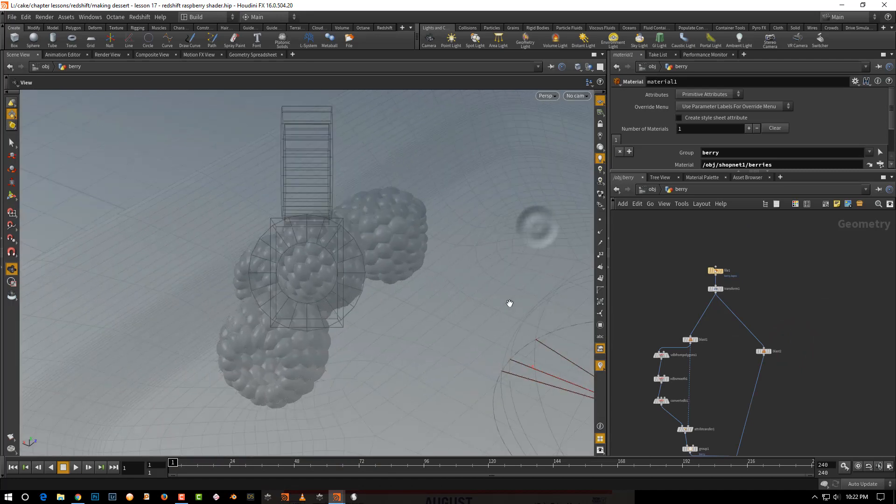
pyautogui.moveTo(510, 304); pyautogui.dragTo(302, 240, button='middle')
pyautogui.moveTo(311, 293); pyautogui.dragTo(376, 254, button='right')
pyautogui.moveTo(350, 270); pyautogui.dragTo(380, 248)
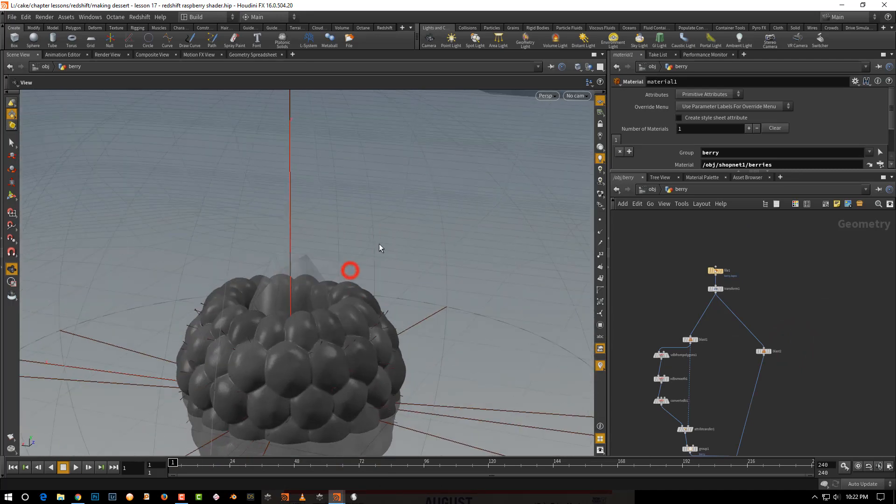
pyautogui.moveTo(268, 313); pyautogui.dragTo(360, 232, button='middle')
pyautogui.moveTo(360, 232); pyautogui.dragTo(406, 224, button='right')
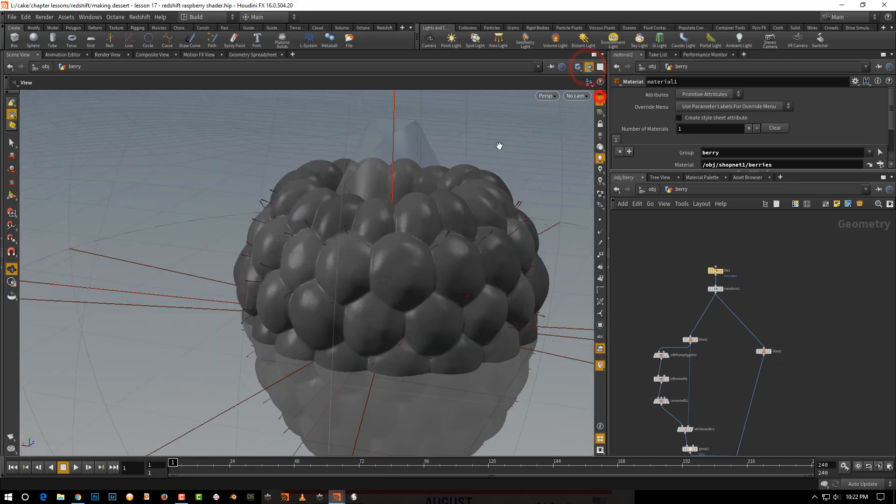
pyautogui.moveTo(307, 237); pyautogui.dragTo(365, 232)
pyautogui.moveTo(364, 232); pyautogui.dragTo(300, 218, button='right')
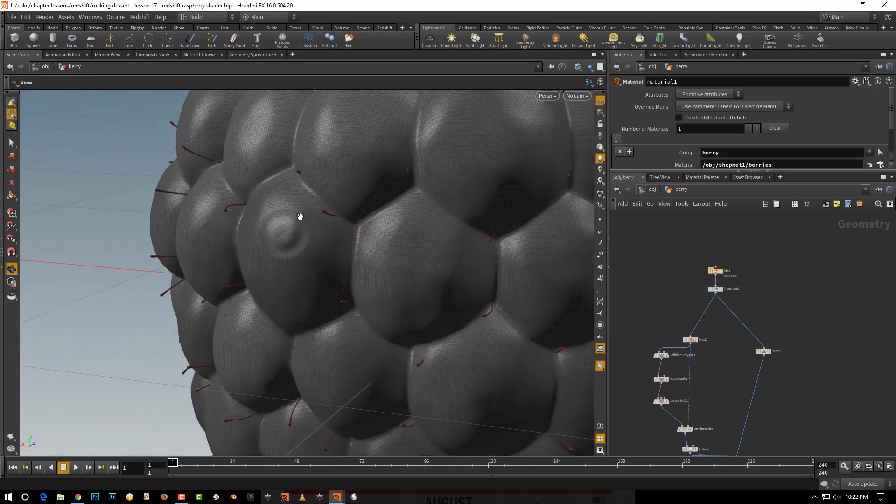
pyautogui.moveTo(300, 218); pyautogui.dragTo(362, 274, button='middle')
pyautogui.moveTo(398, 251); pyautogui.dragTo(290, 290, button='middle')
pyautogui.moveTo(290, 290); pyautogui.dragTo(322, 270, button='right')
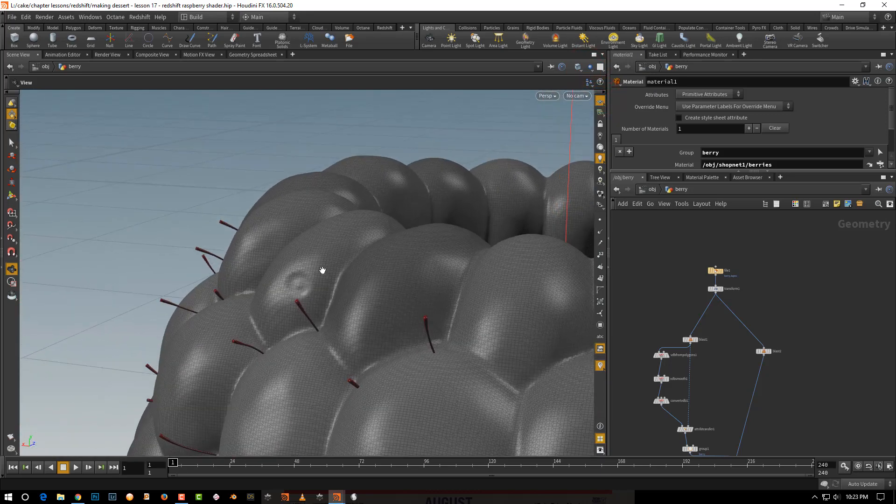
pyautogui.moveTo(314, 282)
pyautogui.mouseDown()
pyautogui.moveTo(302, 282)
pyautogui.moveTo(315, 296)
pyautogui.mouseUp()
pyautogui.moveTo(315, 296); pyautogui.dragTo(308, 302, button='middle')
pyautogui.moveTo(304, 304); pyautogui.dragTo(340, 264, button='right')
pyautogui.moveTo(316, 348); pyautogui.dragTo(319, 263, button='middle')
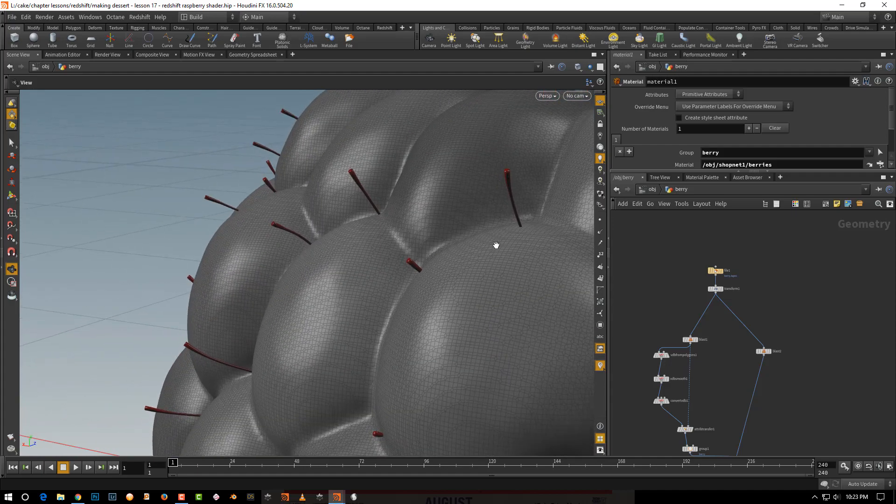
pyautogui.moveTo(497, 245); pyautogui.dragTo(436, 256)
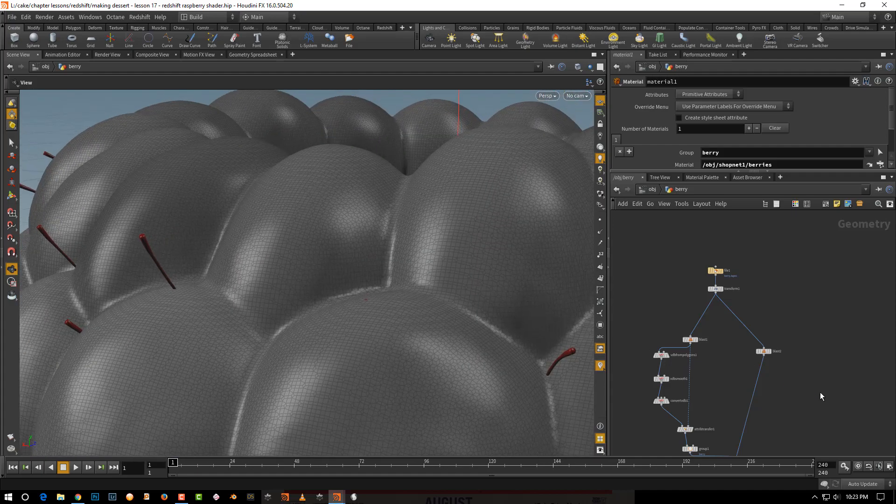
# Isolate the strands by displaying the blast2 node, and select that node.
pyautogui.moveTo(822, 397); pyautogui.dragTo(776, 384, button='middle')
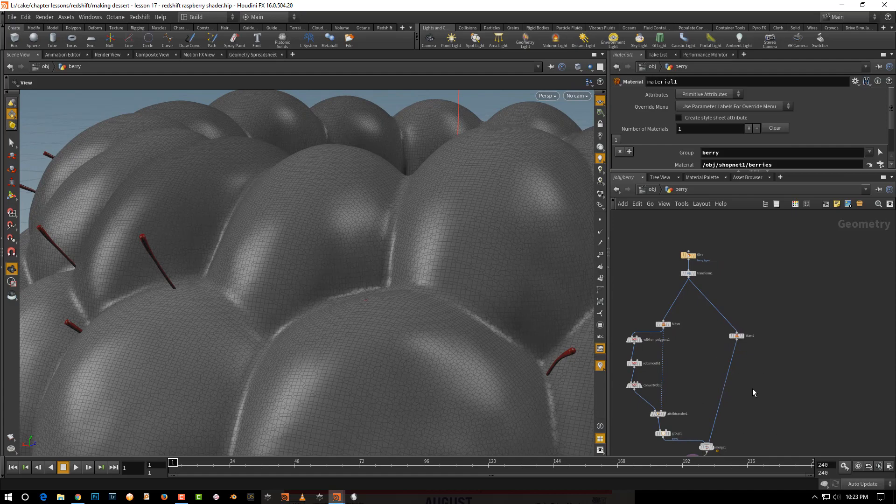
pyautogui.scroll(5, 740, 329)
pyautogui.click(738, 323)
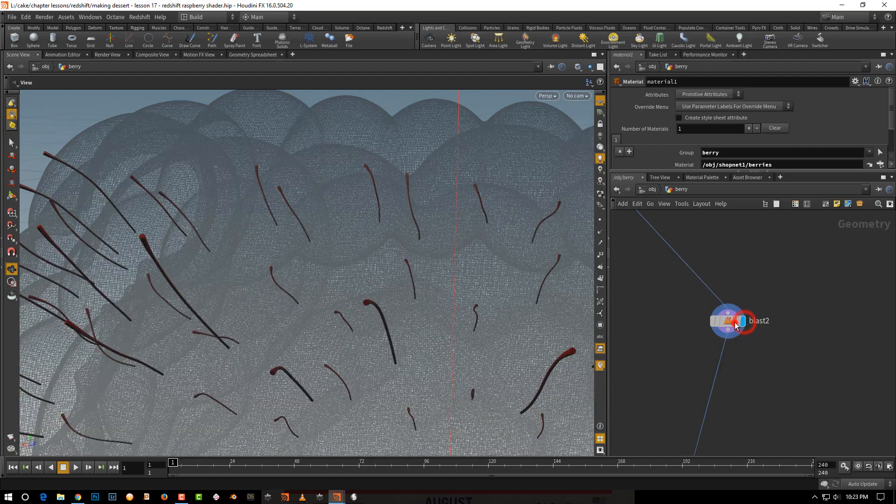
pyautogui.click(733, 323)
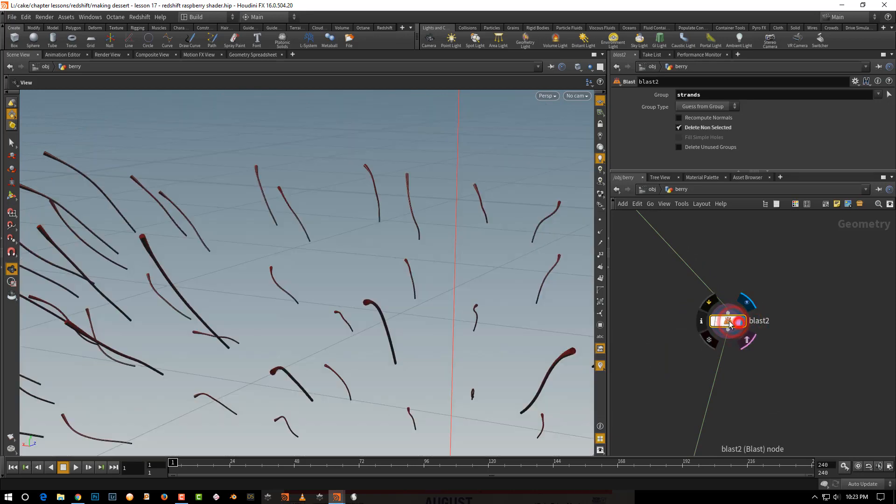
# Insert an Attribute VOP node into the connection directly below blast2.
pyautogui.moveTo(727, 388); pyautogui.dragTo(757, 339, button='middle')
pyautogui.scroll(-5, 429, 304)
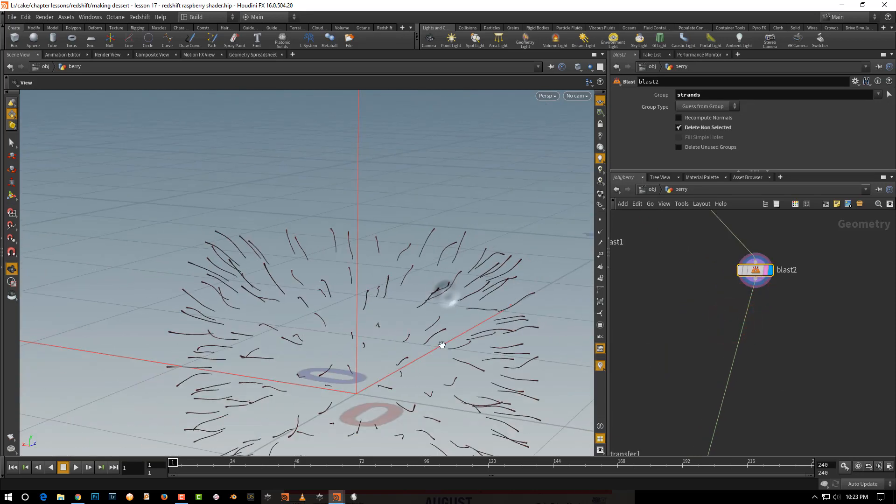
pyautogui.scroll(3, 761, 343)
pyautogui.press('Tab')
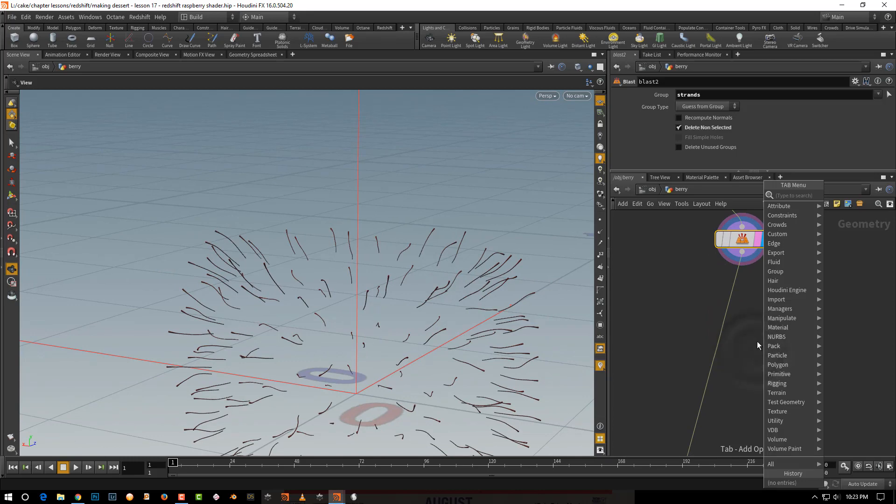
pyautogui.write('vop')
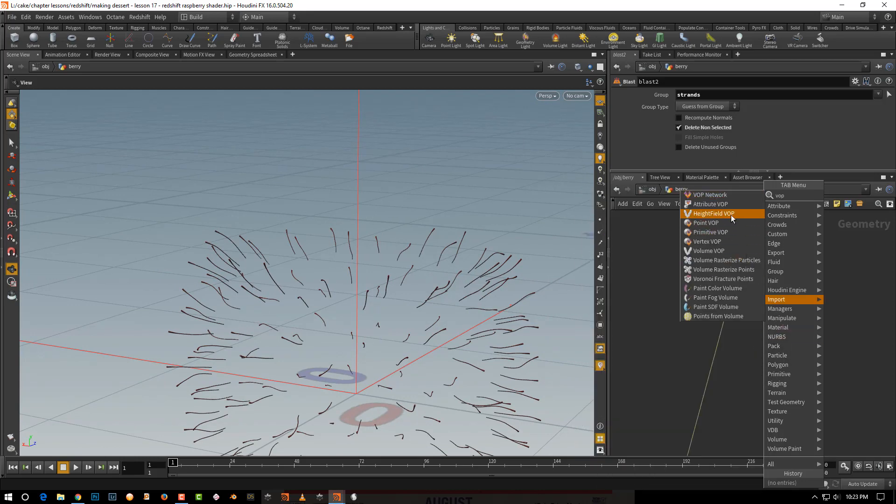
pyautogui.click(719, 205)
pyautogui.click(721, 334)
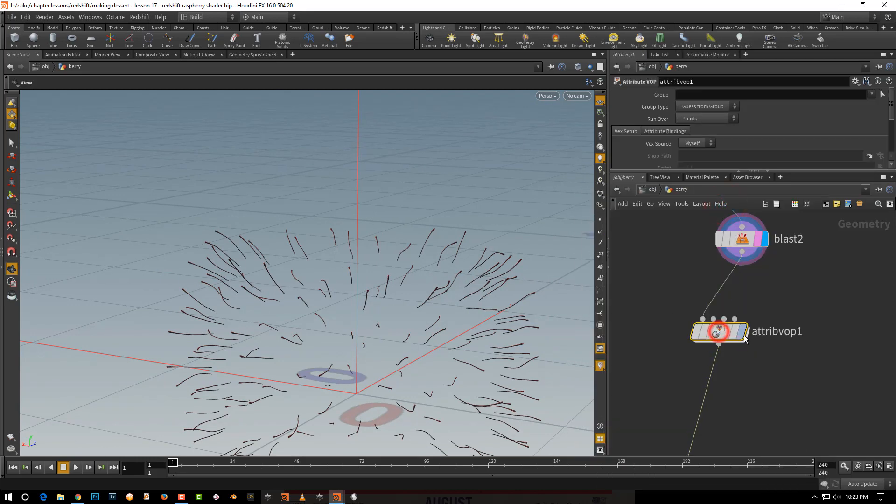
# Open the Attribute VOP's network, widen the network area and move the output node level with the global parameters node.
pyautogui.doubleClick(722, 332)
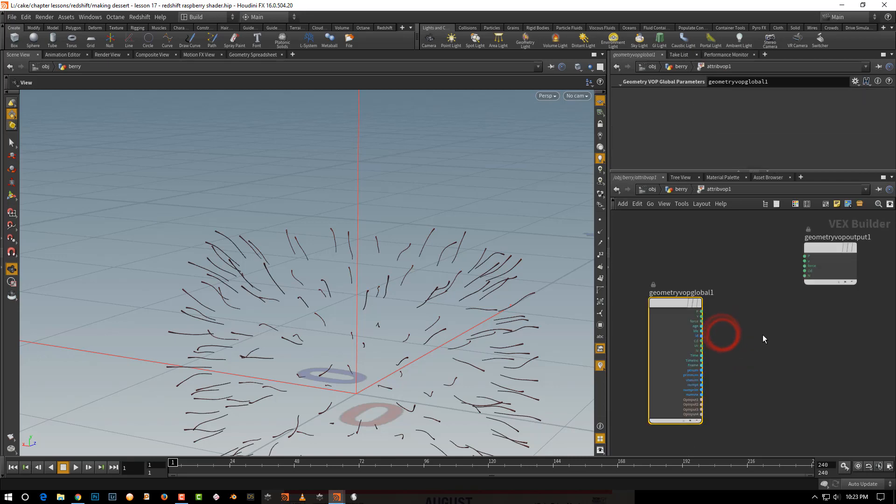
pyautogui.moveTo(615, 324); pyautogui.dragTo(487, 322)
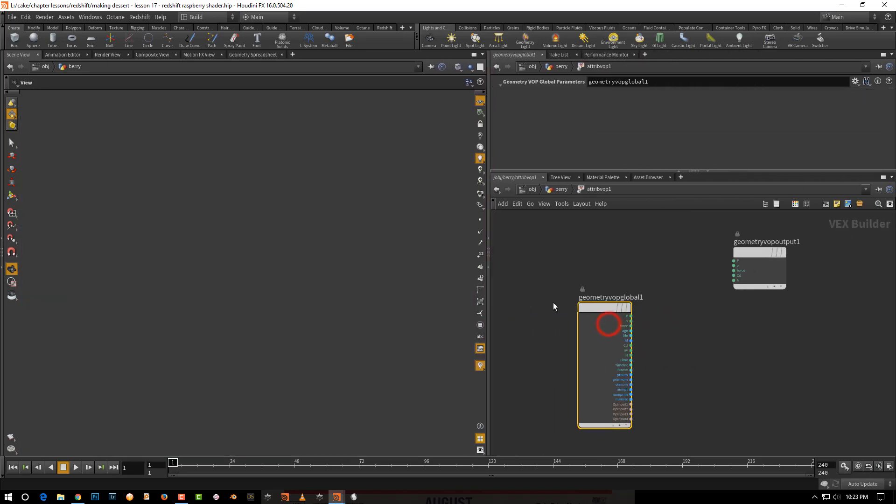
pyautogui.moveTo(755, 256); pyautogui.dragTo(769, 332)
pyautogui.scroll(3, 700, 364)
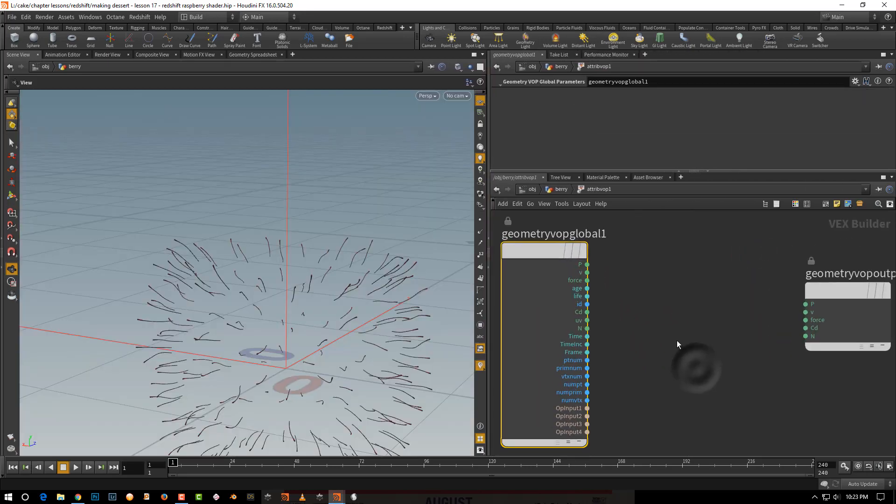
# Add a Vector to Float node between the global parameters node and the output node.
pyautogui.moveTo(588, 312); pyautogui.dragTo(591, 314)
pyautogui.click(700, 345)
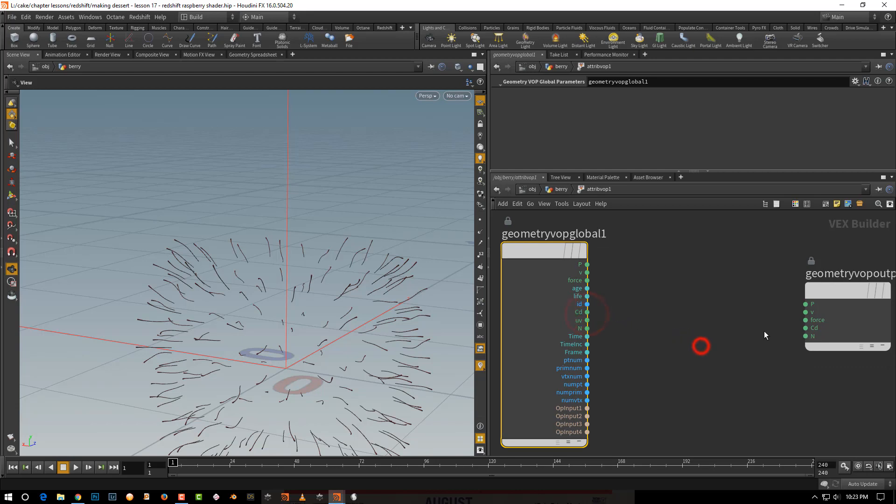
pyautogui.write('vec')
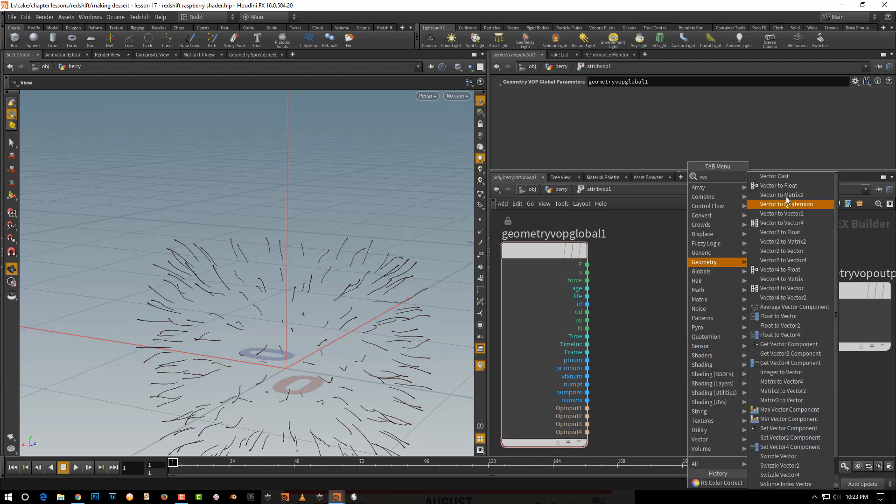
pyautogui.click(789, 185)
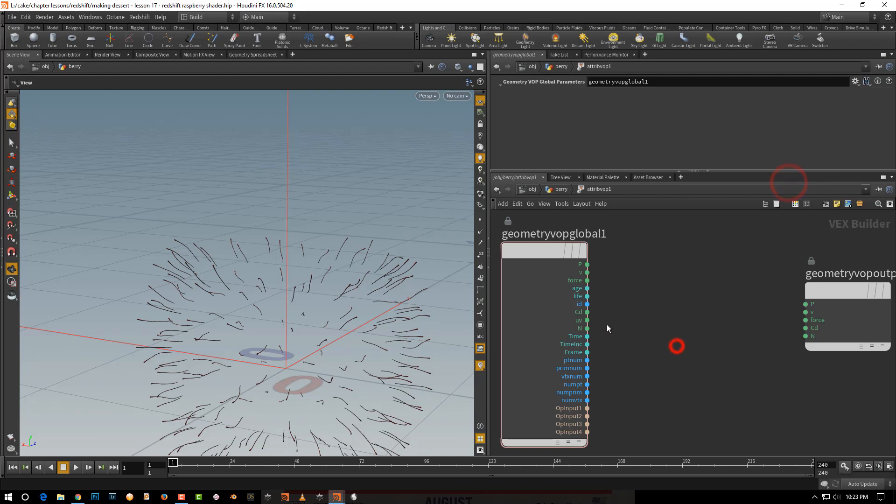
pyautogui.click(651, 337)
# Connect the global Cd output to the Vector to Float input, and its fval1 output to Cd on the output node.
pyautogui.click(587, 312)
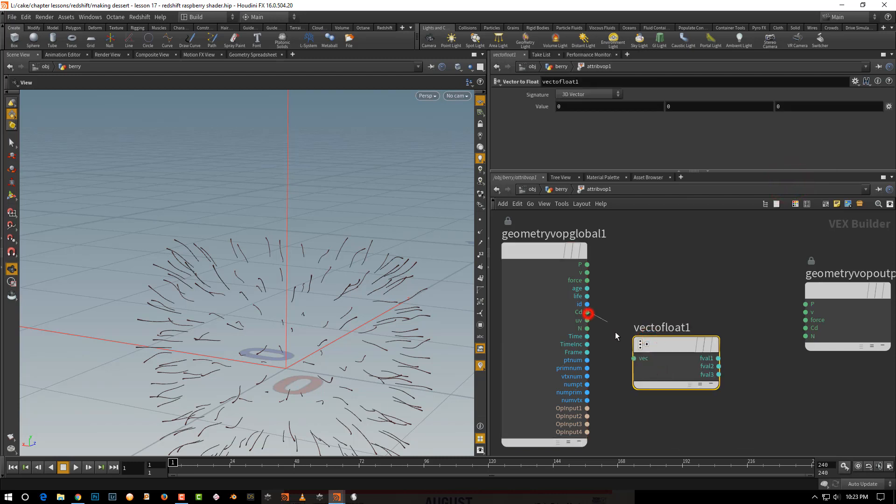
pyautogui.click(625, 355)
pyautogui.click(780, 288)
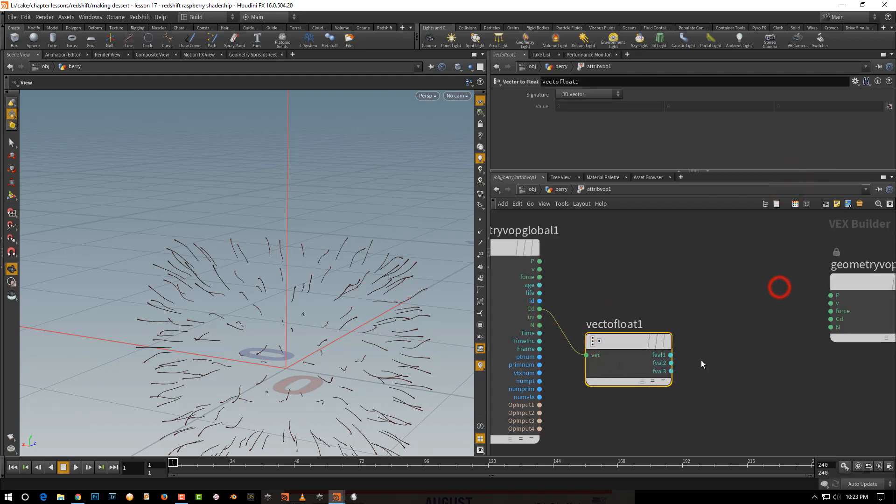
pyautogui.click(676, 355)
pyautogui.click(831, 319)
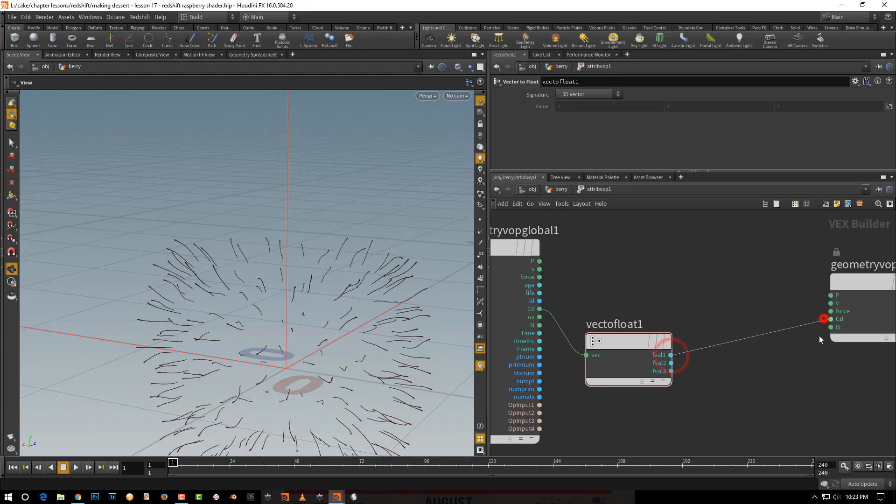
# Examine the strands in the viewport from close up and from the side to check their shading along the length.
pyautogui.moveTo(196, 268); pyautogui.dragTo(264, 252, button='right')
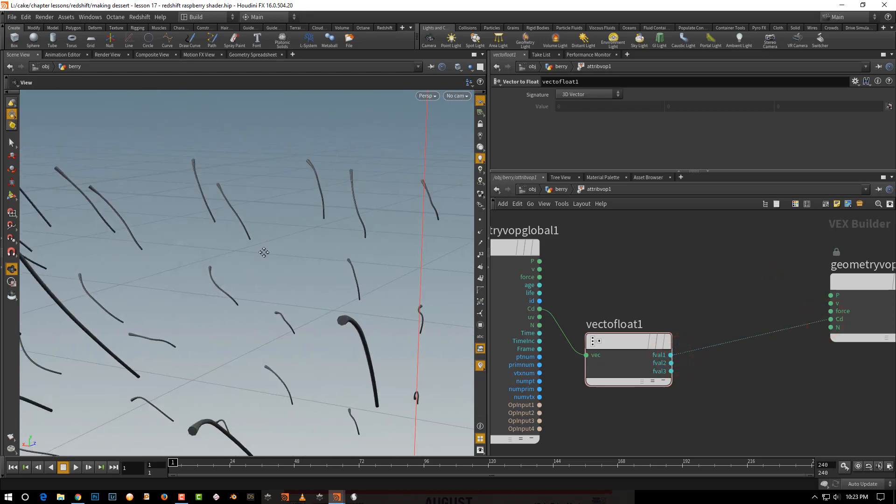
pyautogui.moveTo(265, 252); pyautogui.dragTo(295, 262, button='middle')
pyautogui.moveTo(279, 269); pyautogui.dragTo(284, 262, button='right')
pyautogui.moveTo(284, 271); pyautogui.dragTo(268, 270)
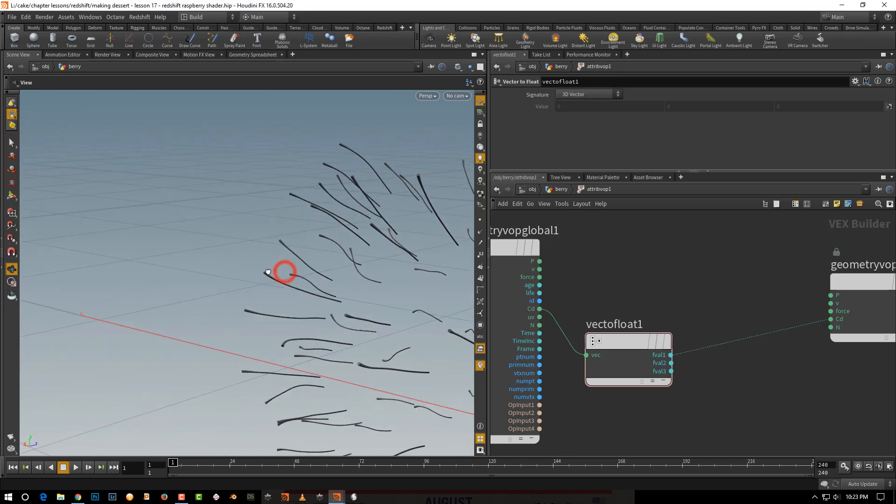
# Examine the strands from a higher angle and toggle the wire-over-shaded display.
pyautogui.moveTo(320, 250); pyautogui.dragTo(250, 268)
pyautogui.moveTo(250, 268); pyautogui.dragTo(266, 195, button='right')
pyautogui.hotkey('shift', 'w')
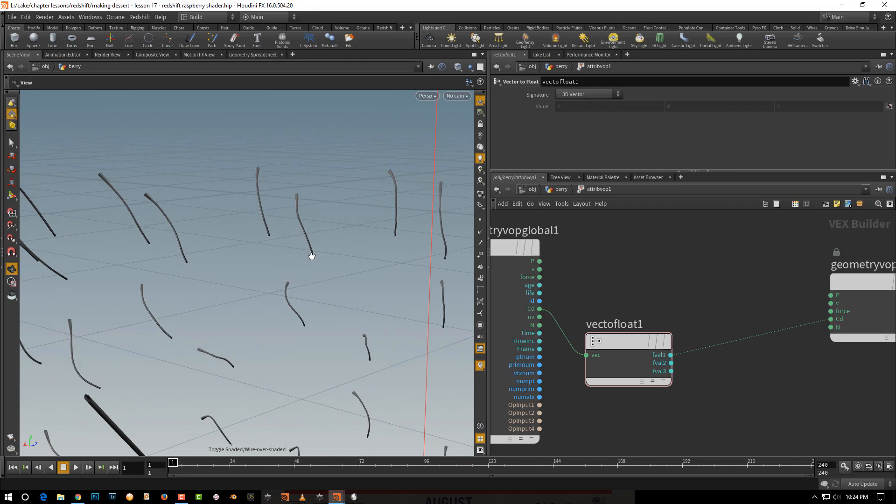
# Move the global parameters and Vector to Float nodes away from the output and insert a Ramp Parameter on the fval1 connection.
pyautogui.moveTo(712, 306); pyautogui.dragTo(776, 302, button='middle')
pyautogui.moveTo(723, 304); pyautogui.dragTo(598, 355)
pyautogui.moveTo(672, 344); pyautogui.dragTo(583, 343)
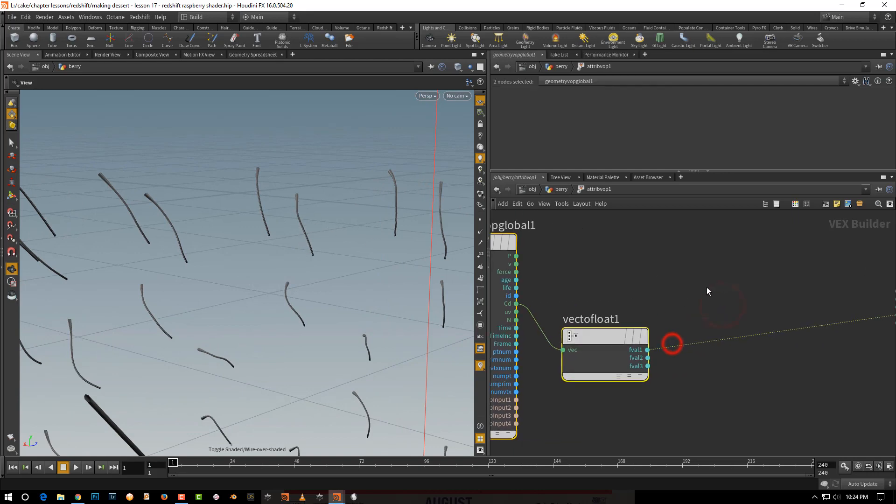
pyautogui.click(710, 293)
pyautogui.press('Tab')
pyautogui.moveTo(719, 306)
pyautogui.write('ramp')
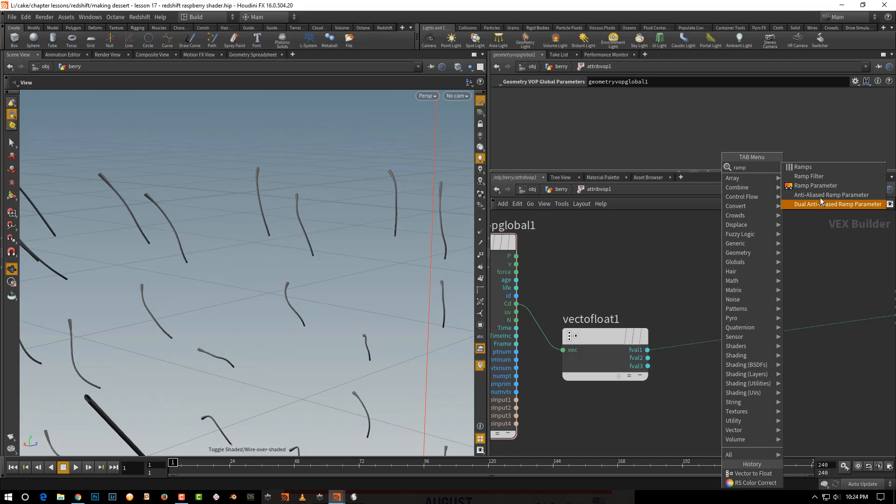
pyautogui.click(821, 183)
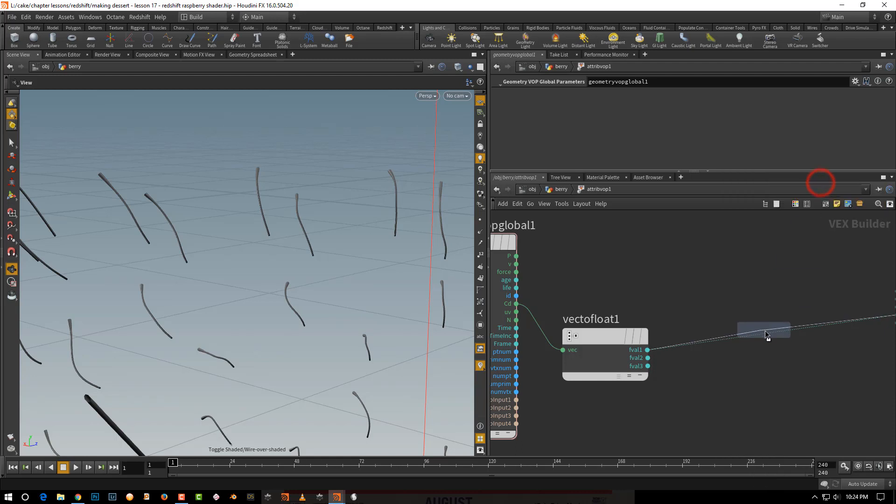
pyautogui.click(721, 291)
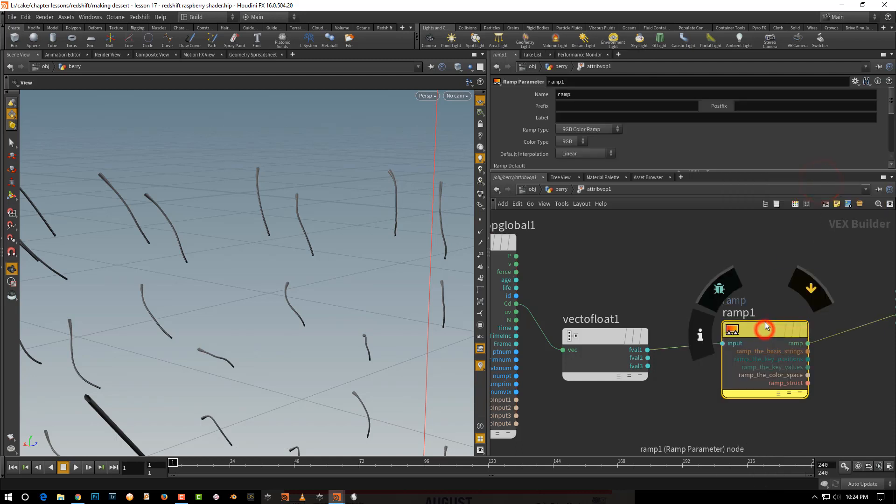
# Return to the berry network and add two intermediate points to the Attribute VOP's ramp.
pyautogui.click(558, 190)
pyautogui.moveTo(892, 117); pyautogui.dragTo(684, 147)
pyautogui.moveTo(543, 139); pyautogui.dragTo(632, 147)
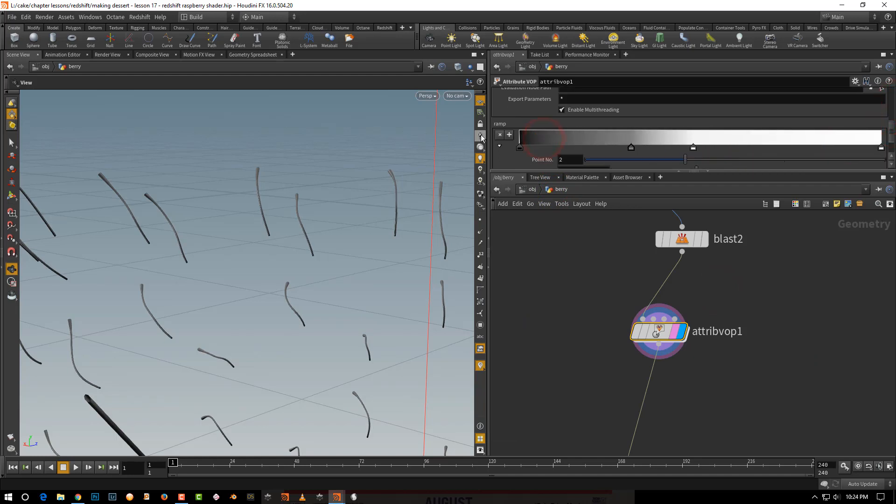
# Turn off the viewport lighting to judge the strand colours and reduce the ramp to a plain black-to-white gradient.
pyautogui.click(481, 136)
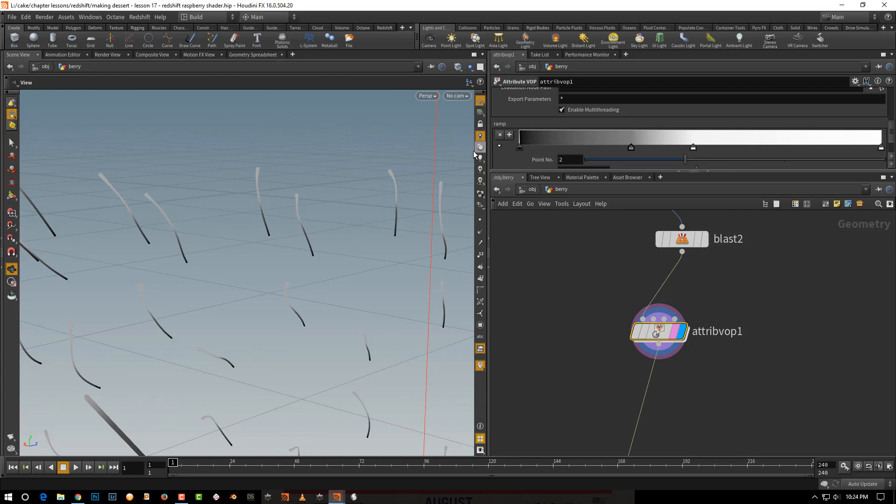
pyautogui.moveTo(337, 239); pyautogui.dragTo(330, 239)
pyautogui.click(691, 146)
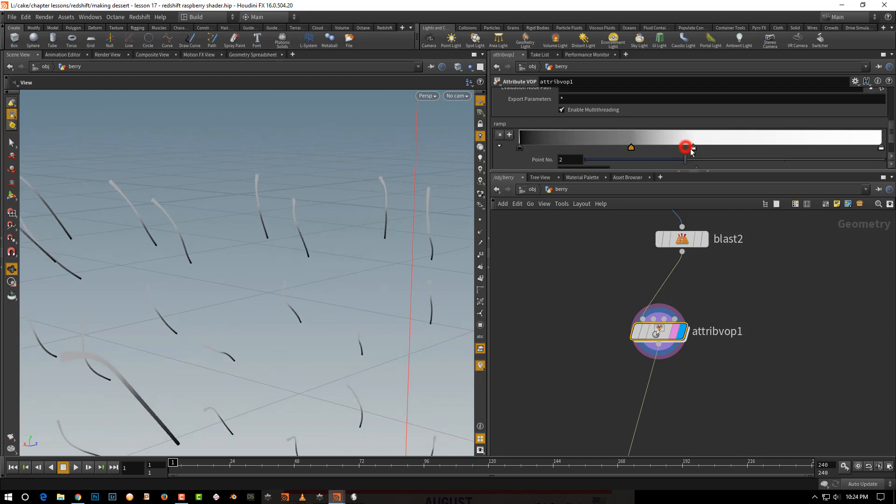
pyautogui.moveTo(818, 148); pyautogui.dragTo(776, 148)
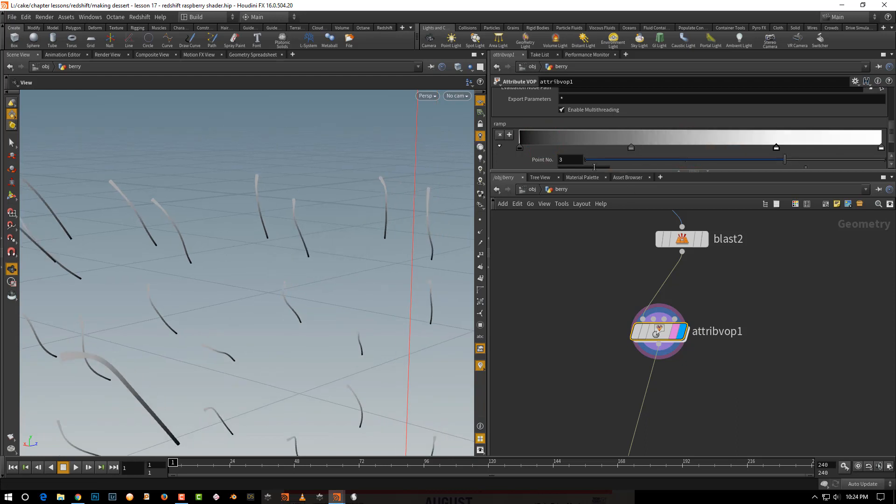
pyautogui.moveTo(631, 148); pyautogui.dragTo(602, 151)
# Add a Redshift Network inside shopnet1 and name it strands.
pyautogui.moveTo(769, 361); pyautogui.dragTo(742, 382, button='right')
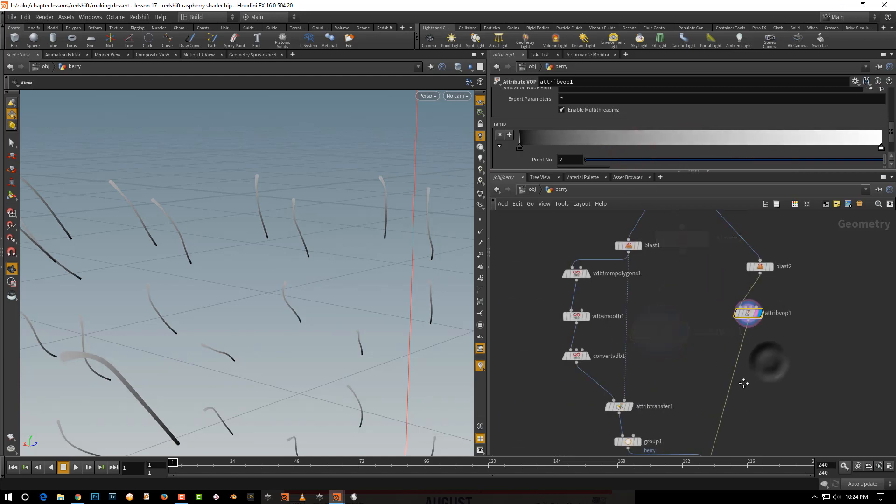
pyautogui.moveTo(723, 416); pyautogui.dragTo(716, 372, button='middle')
pyautogui.click(533, 189)
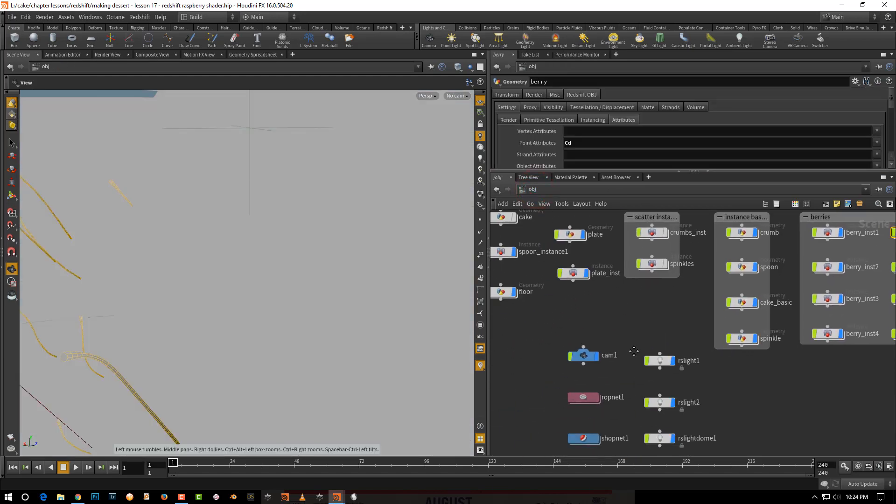
pyautogui.doubleClick(606, 399)
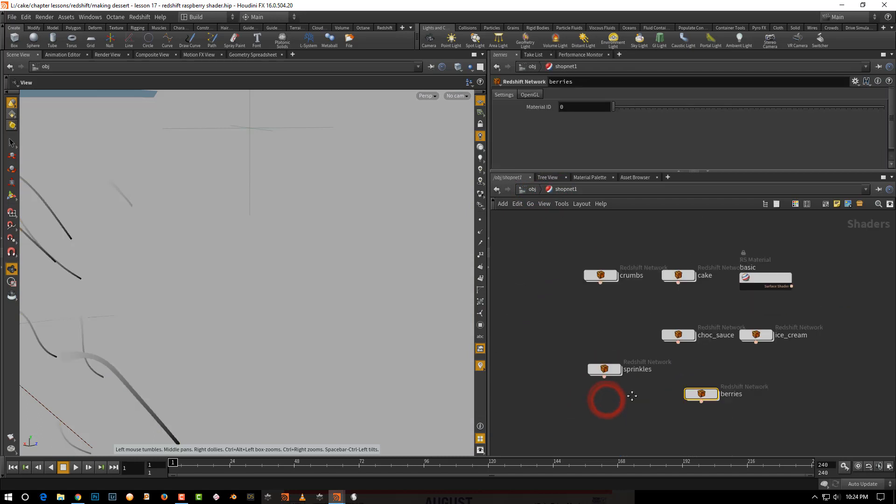
pyautogui.press('Tab')
pyautogui.write('reds')
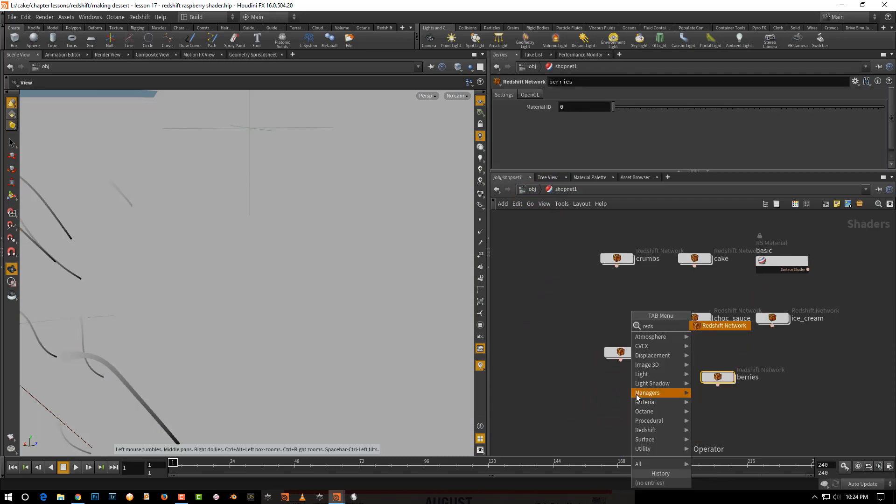
pyautogui.click(724, 325)
pyautogui.click(646, 400)
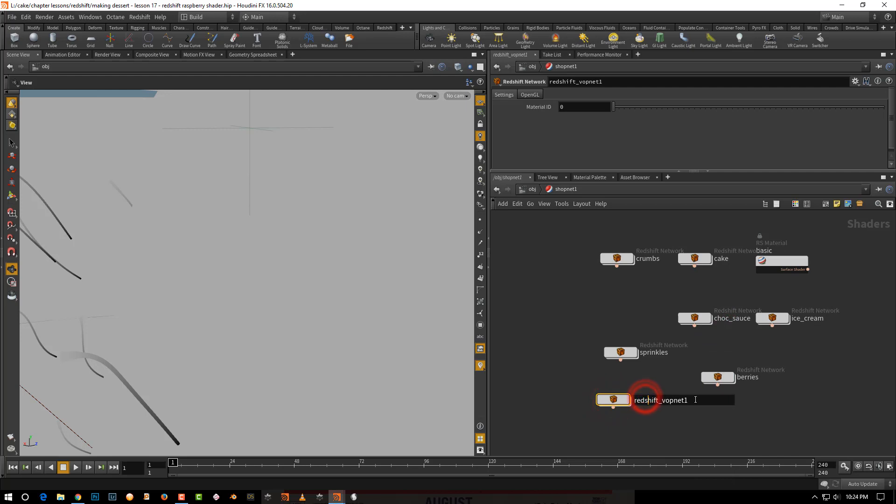
pyautogui.doubleClick(696, 400)
pyautogui.write('strands')
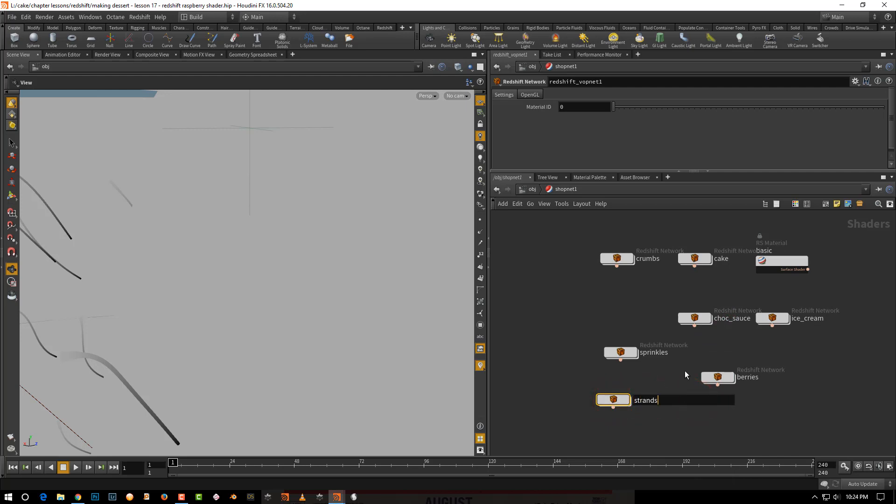
pyautogui.press('Return')
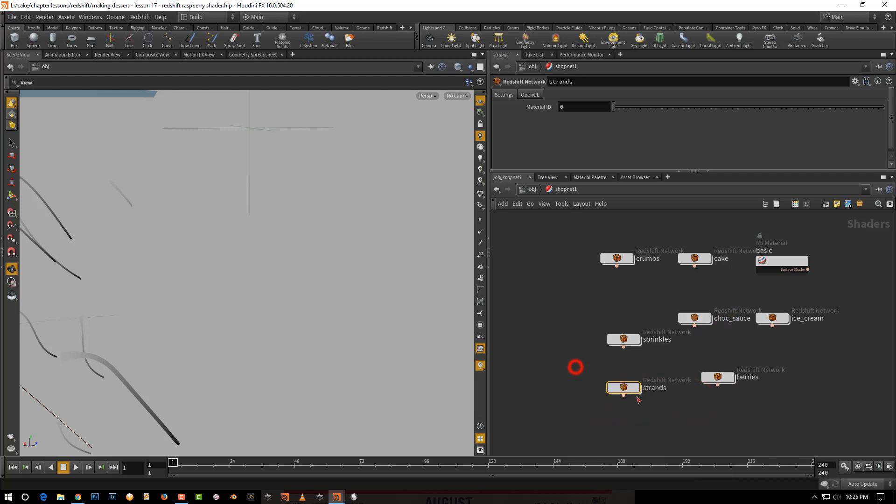
# Inside the strands network, add an RS Material and connect its outColor to the Surface input of redshift_material1.
pyautogui.doubleClick(623, 388)
pyautogui.press('Tab')
pyautogui.write('r')
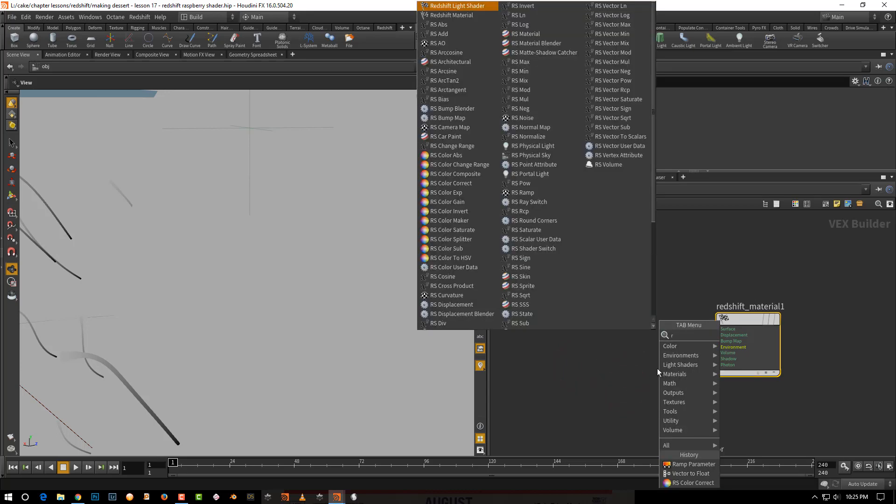
pyautogui.write('s mat')
pyautogui.press('Return')
pyautogui.click(584, 328)
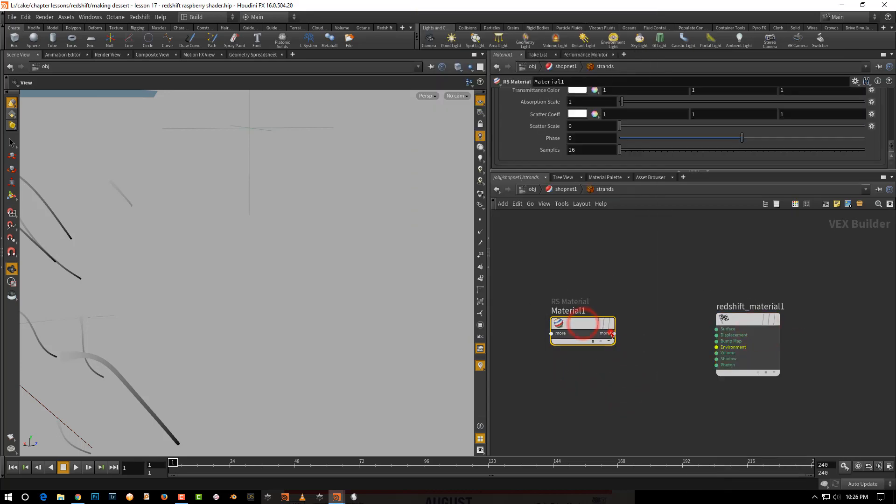
pyautogui.click(612, 333)
pyautogui.click(626, 350)
pyautogui.click(717, 329)
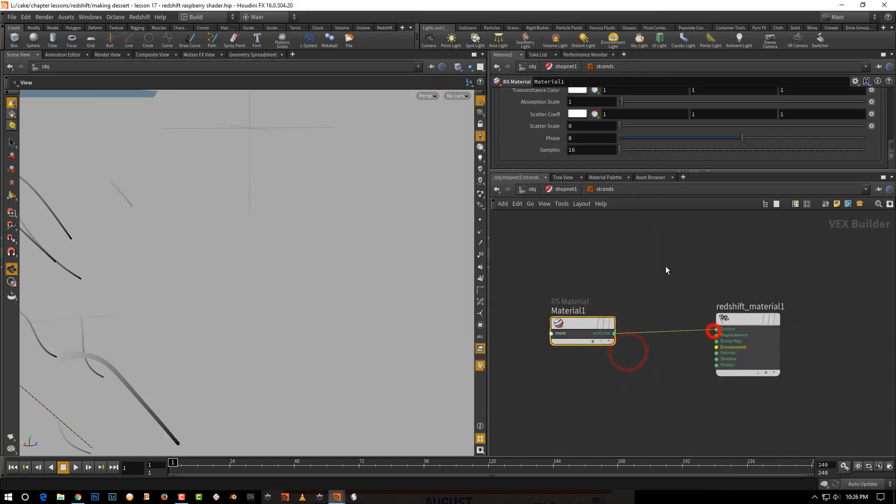
# Go back to the berry geometry network and display the material1 node.
pyautogui.click(565, 189)
pyautogui.click(532, 189)
pyautogui.moveTo(685, 277); pyautogui.dragTo(518, 402, button='middle')
pyautogui.doubleClick(790, 308)
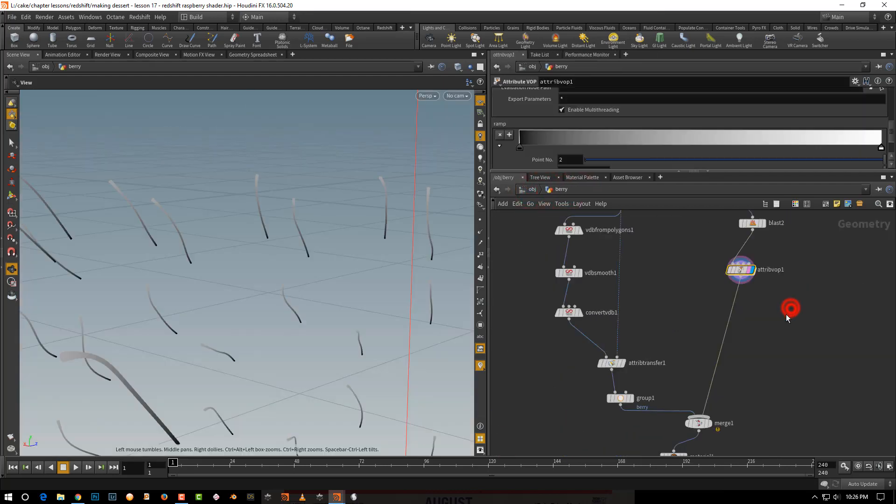
pyautogui.scroll(3, 697, 370)
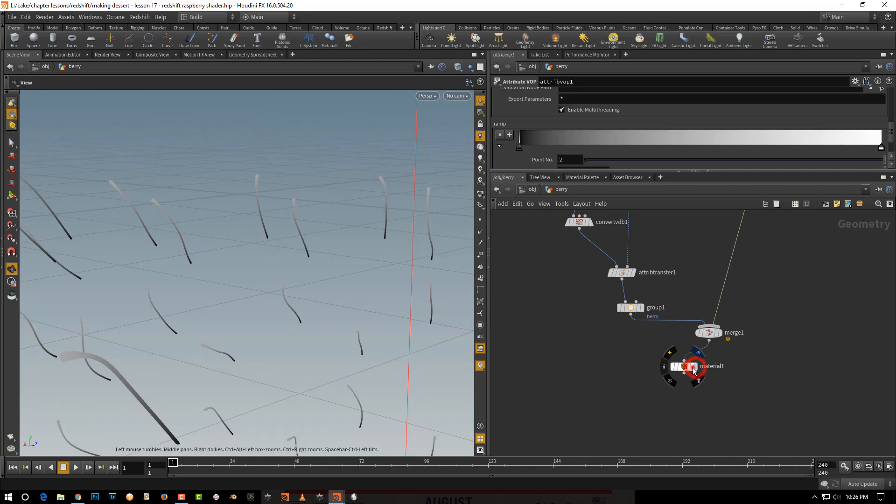
pyautogui.click(696, 367)
# Frame the whole berry with viewport lighting turned back on, and enlarge the parameter area.
pyautogui.moveTo(239, 290); pyautogui.dragTo(248, 310, button='right')
pyautogui.moveTo(247, 310); pyautogui.dragTo(286, 290)
pyautogui.hotkey('space', 'g')
pyautogui.scroll(5, 289, 298)
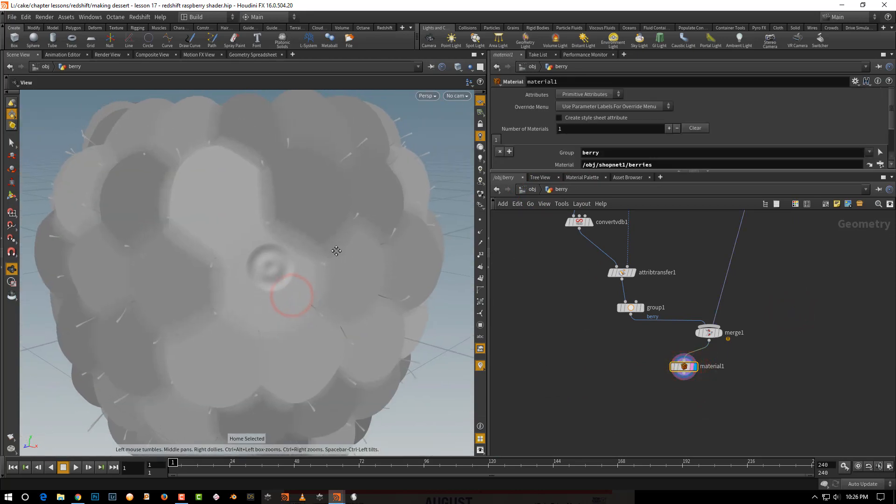
pyautogui.moveTo(549, 173); pyautogui.dragTo(549, 230)
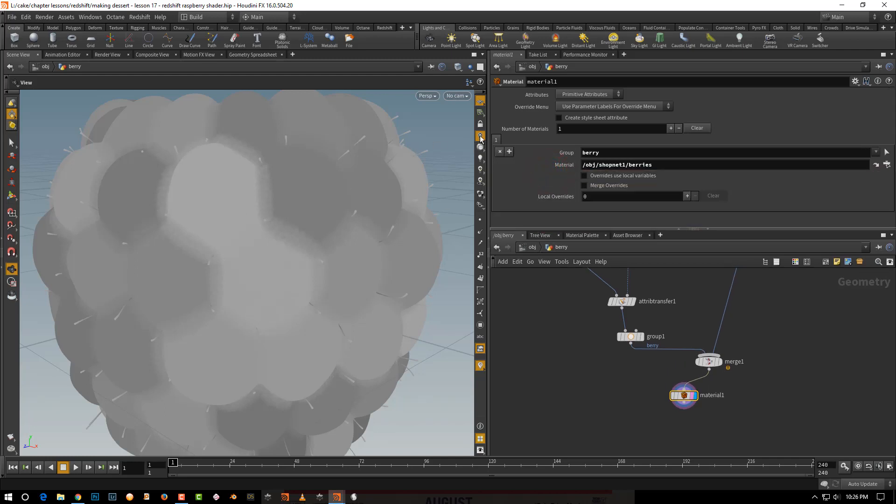
pyautogui.click(481, 147)
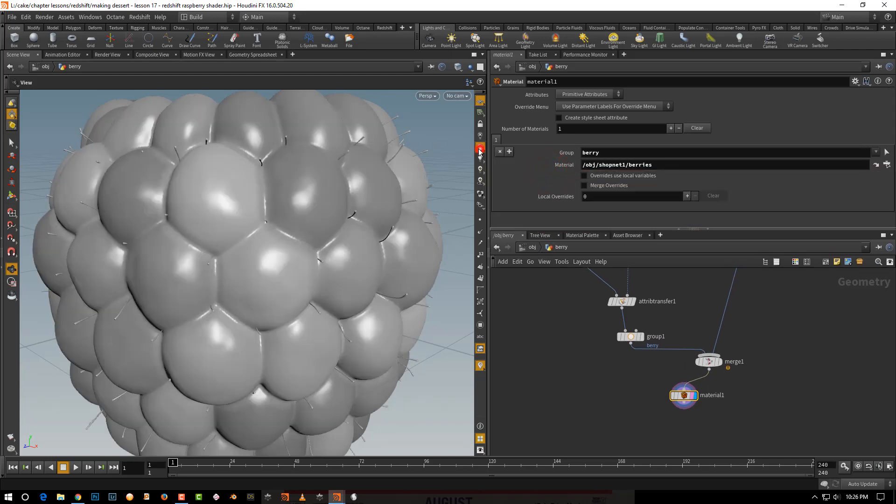
# Add a second material entry to material1 for the strands group and assign it /obj/shopnet1/strands.
pyautogui.click(510, 151)
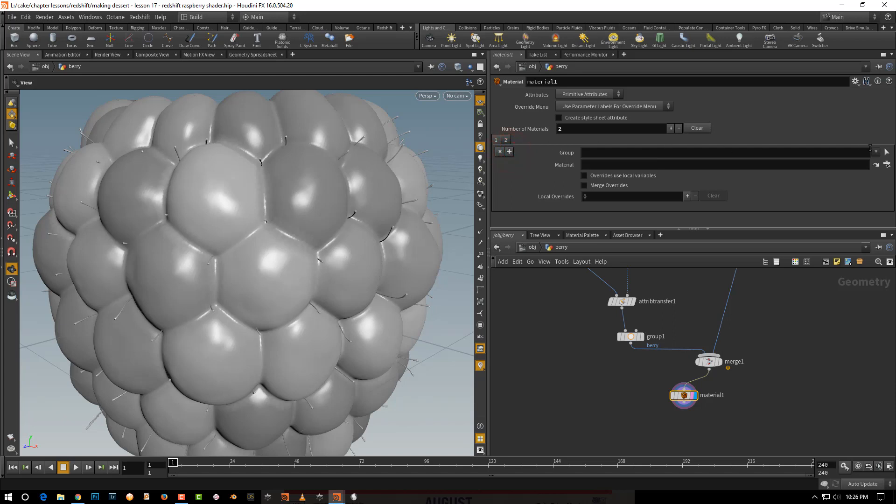
pyautogui.click(877, 151)
pyautogui.click(872, 169)
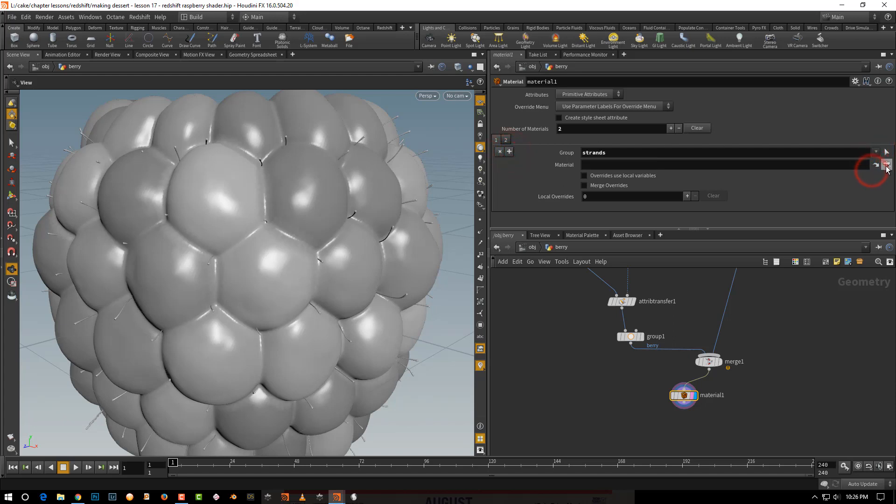
pyautogui.click(886, 165)
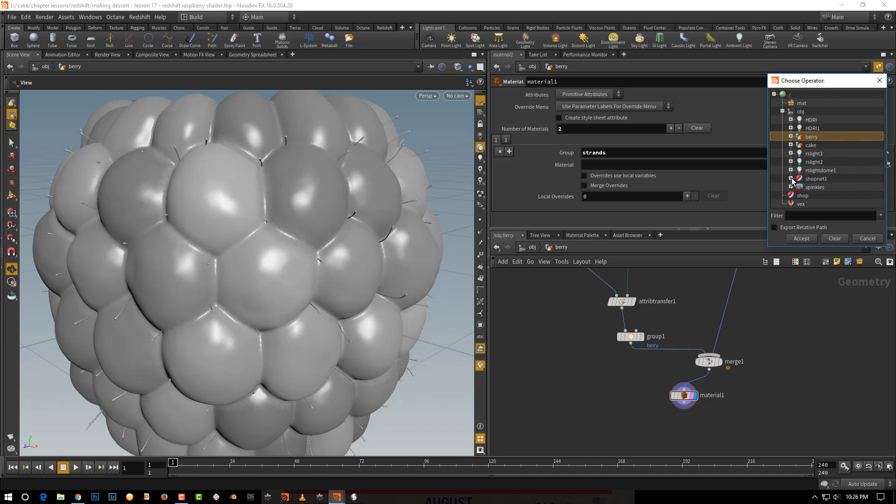
pyautogui.click(791, 179)
pyautogui.moveTo(881, 150); pyautogui.dragTo(879, 187)
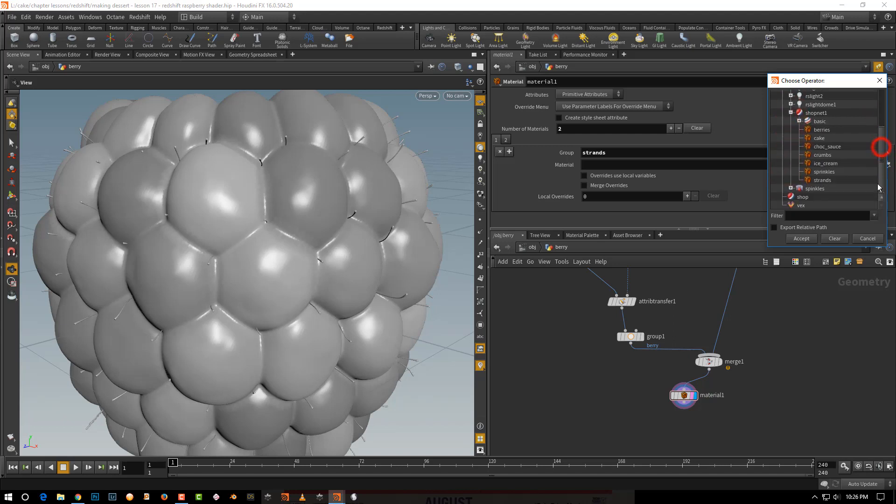
pyautogui.click(824, 180)
pyautogui.click(813, 239)
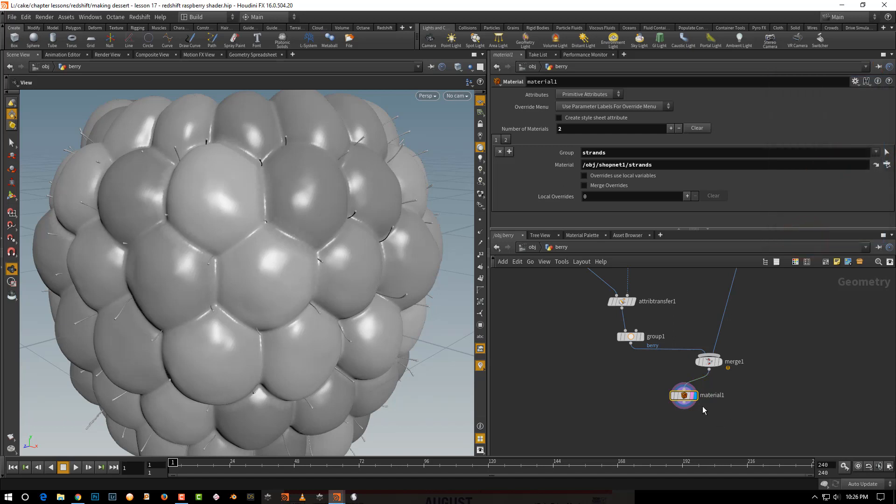
# Return to the object level and look through cam2 in the viewport.
pyautogui.click(650, 392)
pyautogui.click(532, 247)
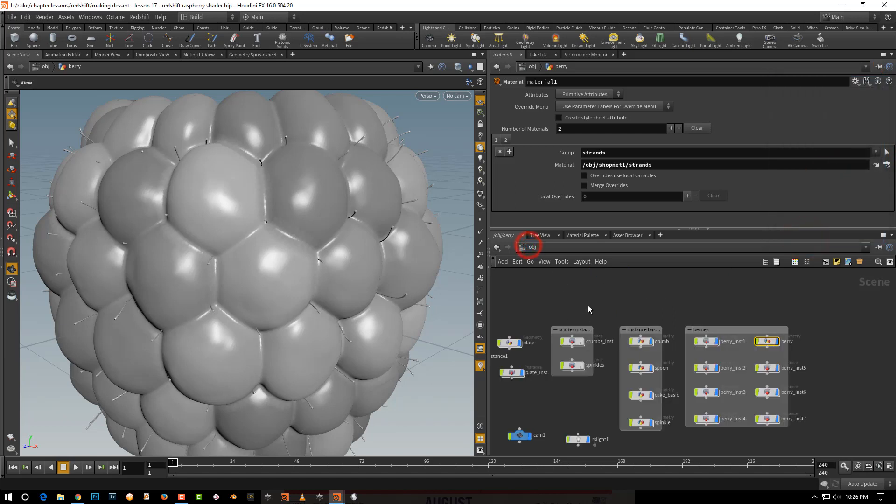
pyautogui.click(461, 96)
pyautogui.click(466, 148)
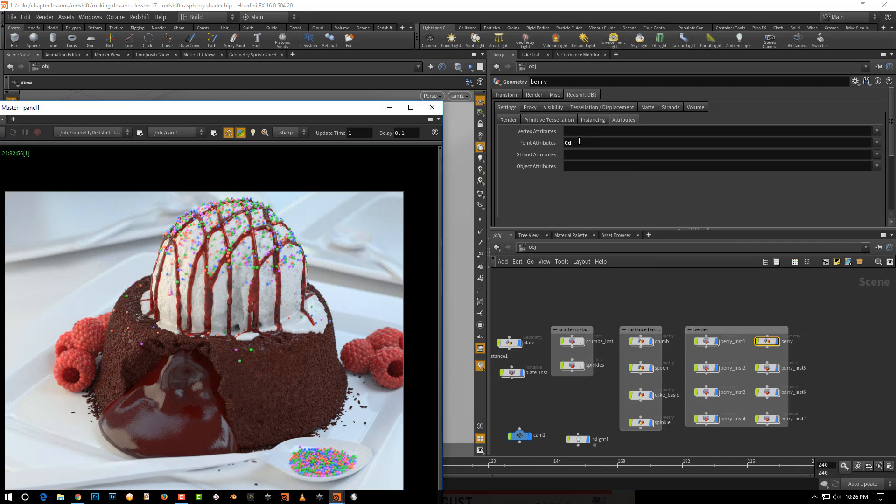
# Run a Redshift IPR test render of the scene from cam1 and stop it.
pyautogui.click(47, 82)
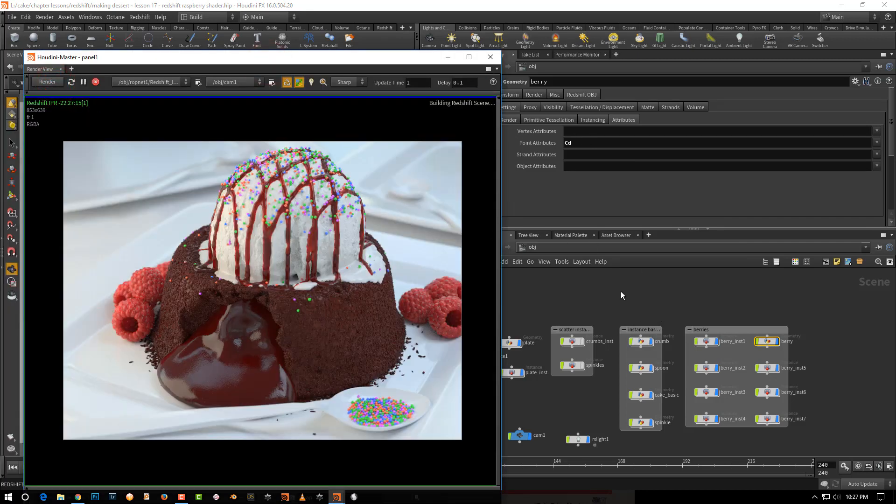
pyautogui.moveTo(623, 290); pyautogui.dragTo(727, 252, button='middle')
pyautogui.moveTo(662, 346); pyautogui.dragTo(668, 285, button='middle')
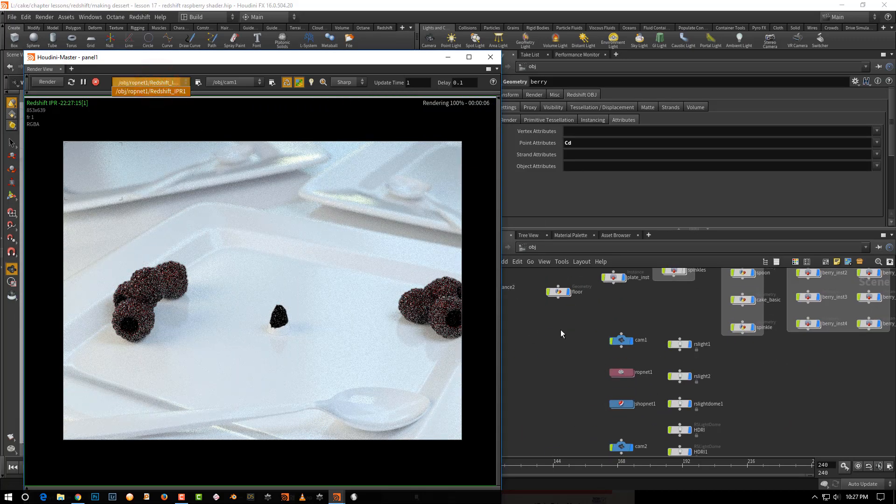
pyautogui.click(564, 350)
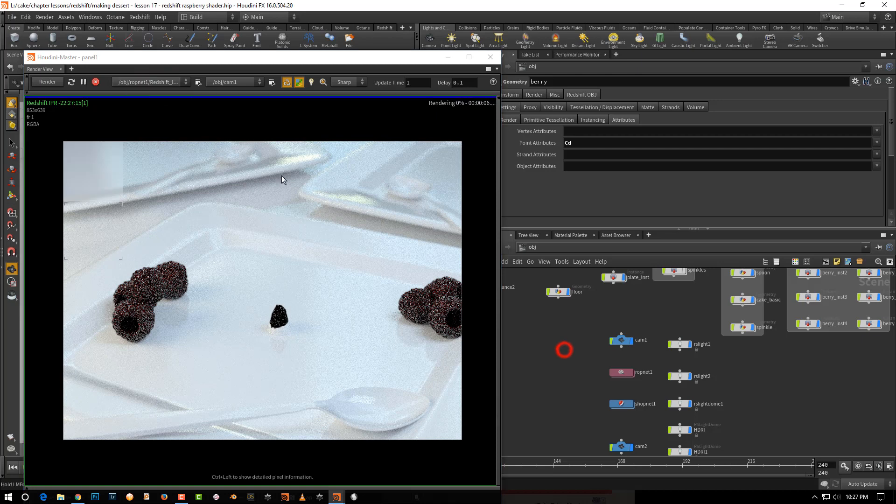
pyautogui.click(97, 83)
pyautogui.moveTo(586, 377); pyautogui.dragTo(578, 353, button='middle')
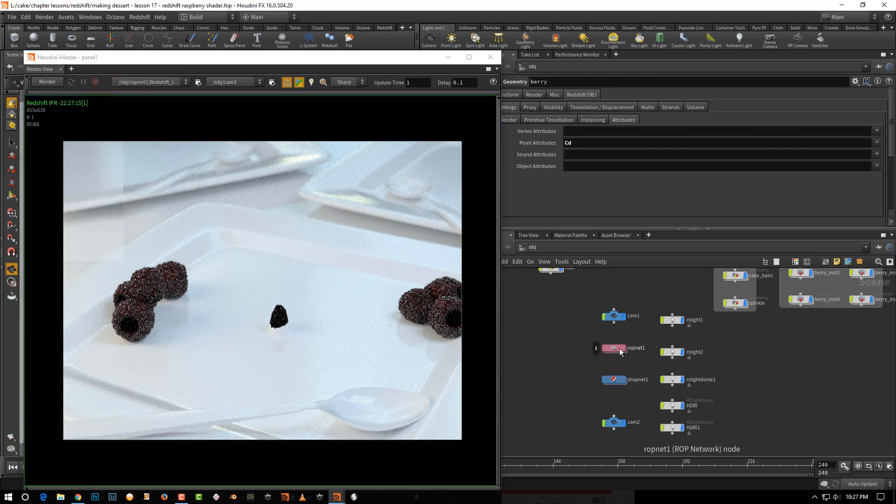
# Check the IPR settings of Redshift_ROP1 inside ropnet1 and return to the object level.
pyautogui.doubleClick(616, 348)
pyautogui.moveTo(891, 116)
pyautogui.mouseDown()
pyautogui.moveTo(890, 138)
pyautogui.moveTo(891, 121)
pyautogui.mouseUp()
pyautogui.click(601, 156)
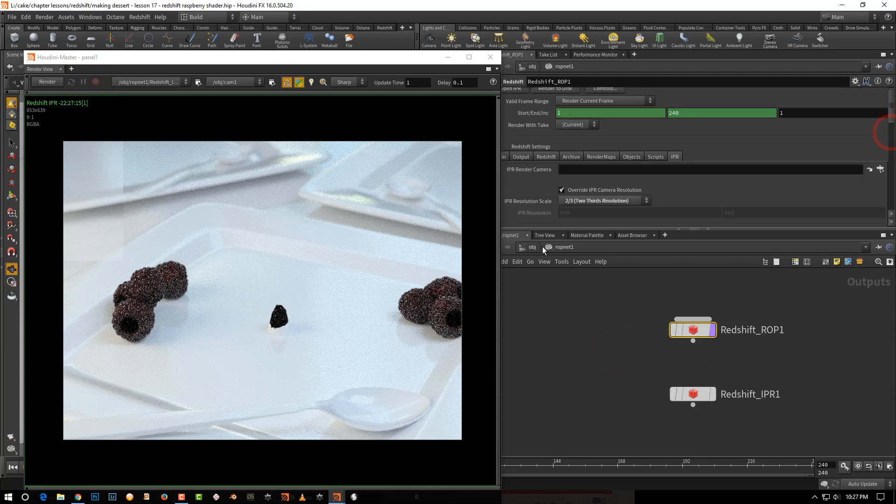
pyautogui.click(532, 247)
# Start the Redshift IPR render through /obj/cam2 and mark a render region across the top of the lower berry.
pyautogui.click(235, 84)
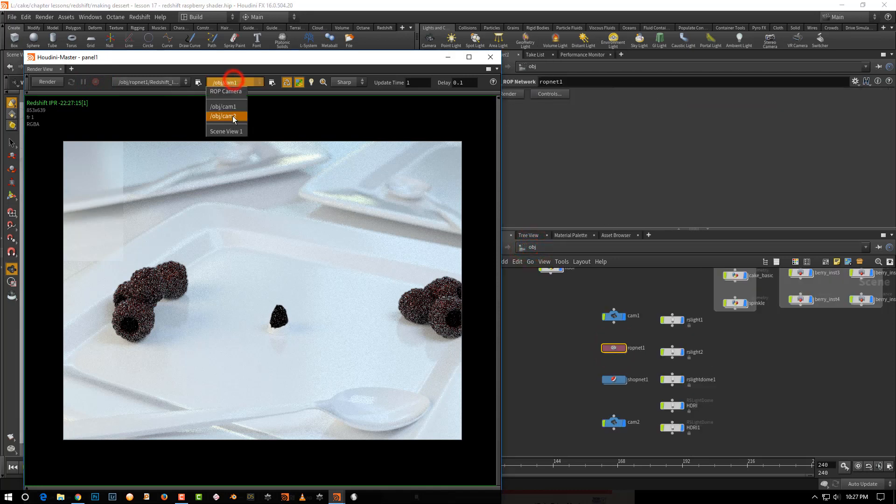
pyautogui.click(224, 114)
pyautogui.click(56, 82)
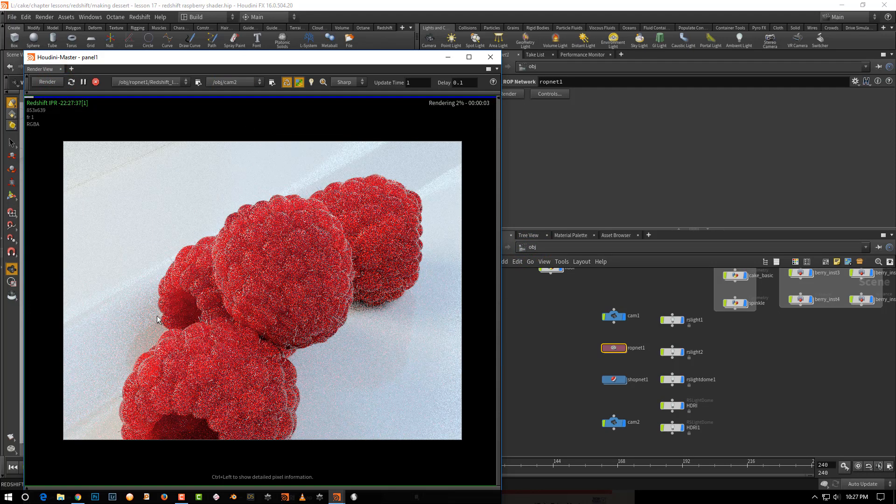
pyautogui.moveTo(145, 298); pyautogui.dragTo(233, 354)
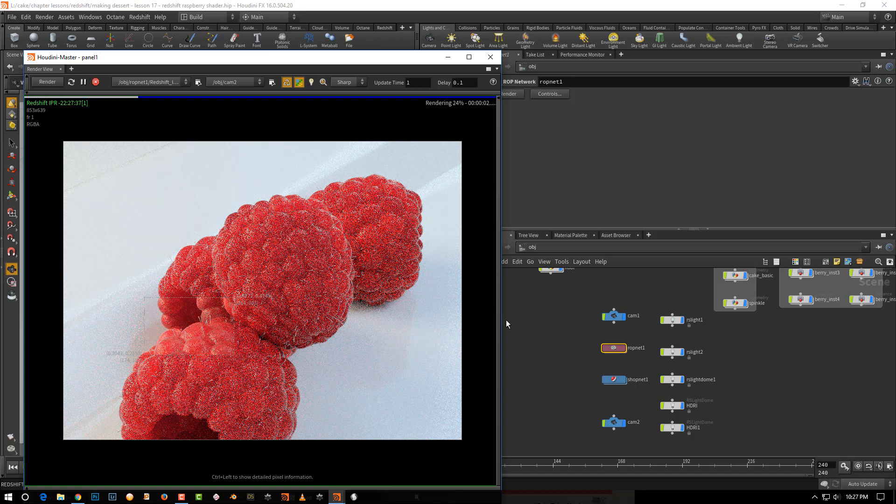
# Open the strands material in shopnet1 and give Material1 a green diffuse color with hue 114 and saturation 0.939.
pyautogui.doubleClick(596, 386)
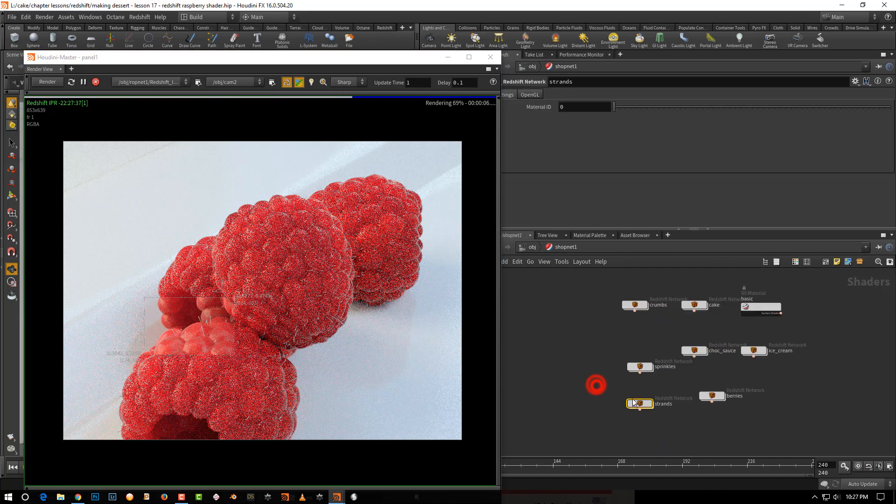
pyautogui.doubleClick(640, 404)
pyautogui.click(650, 330)
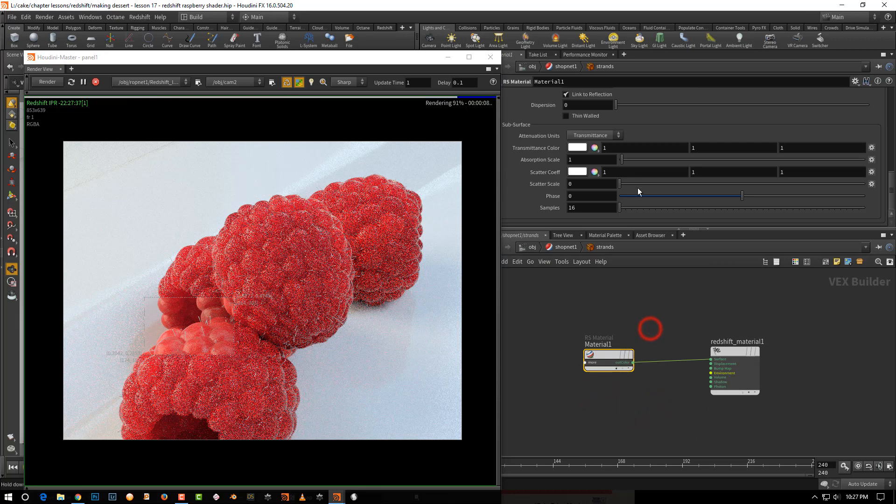
pyautogui.click(890, 181)
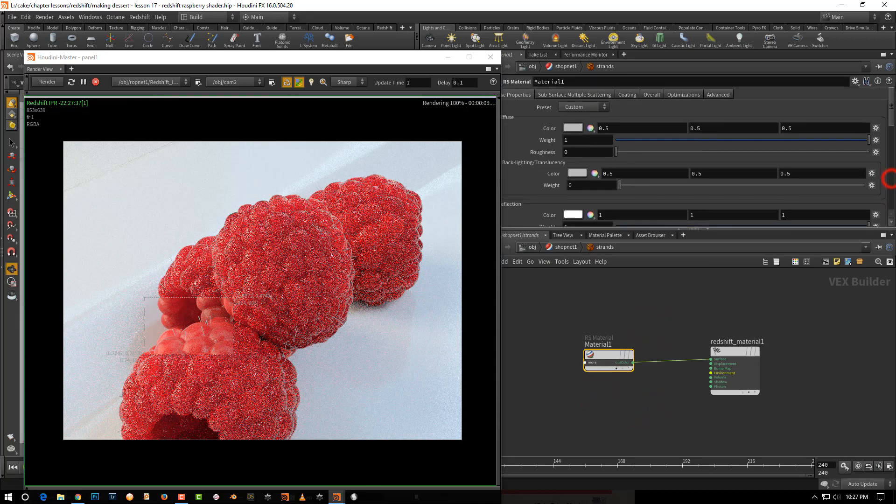
pyautogui.click(574, 128)
pyautogui.click(727, 135)
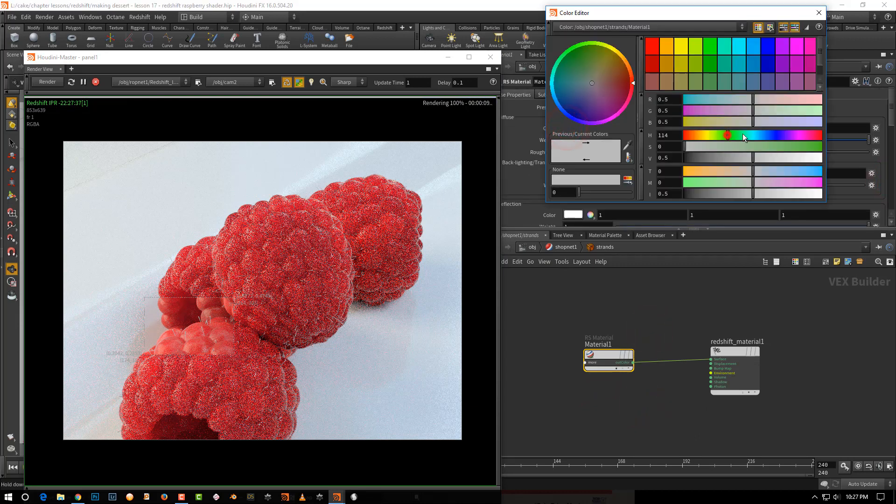
pyautogui.click(813, 149)
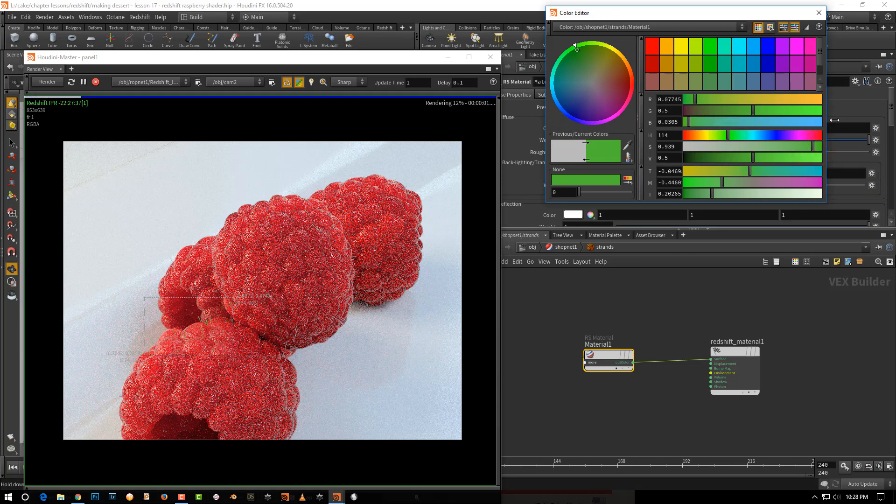
pyautogui.click(819, 13)
# Add an RS Color User Data node to the strands network and set its attribute name to Cd.
pyautogui.press('h')
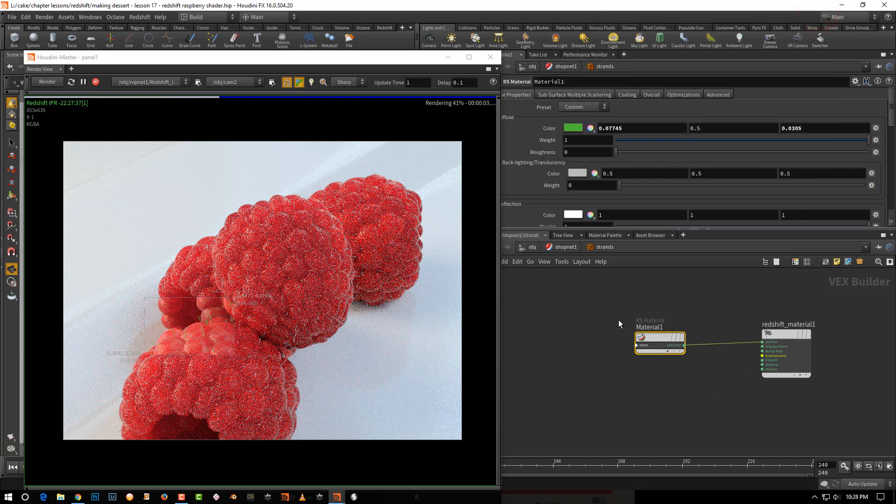
pyautogui.press('Tab')
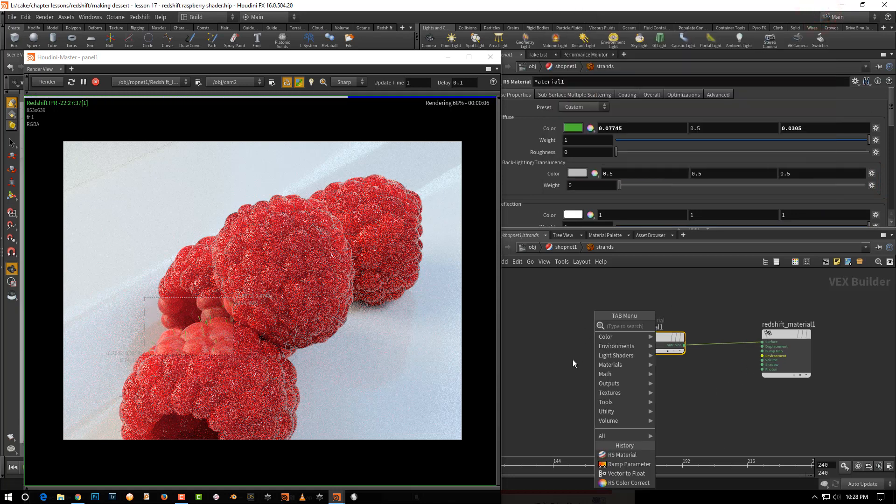
pyautogui.moveTo(613, 394)
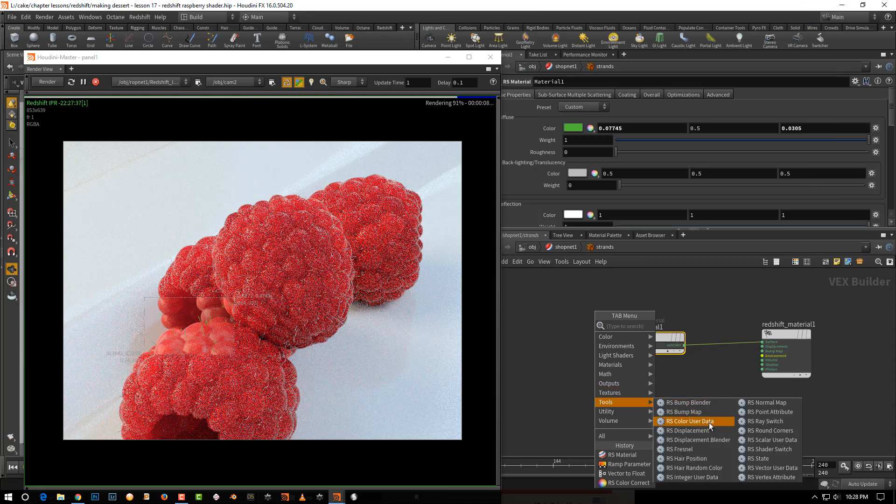
pyautogui.click(710, 422)
pyautogui.click(537, 338)
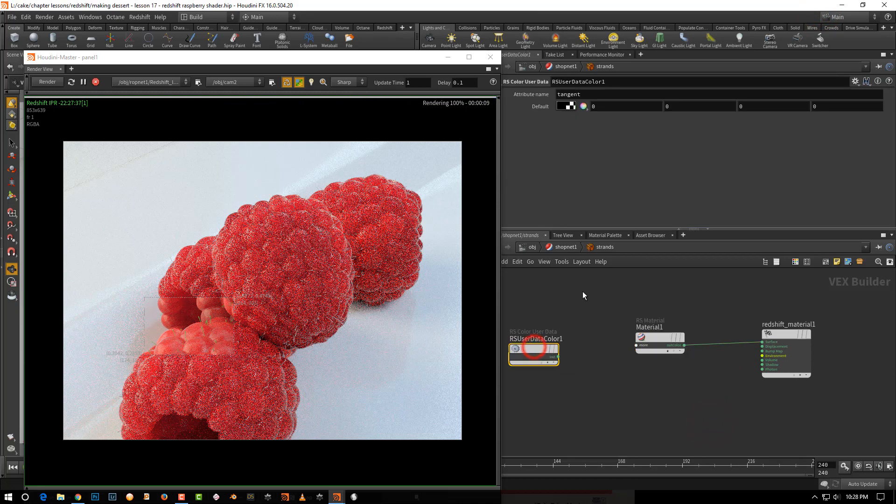
pyautogui.doubleClick(585, 93)
pyautogui.write('Cd')
pyautogui.press('Return')
# Add an RS Ramp node beside Material1 and wire the color user data output into its alternate input.
pyautogui.moveTo(592, 294); pyautogui.dragTo(697, 299, button='middle')
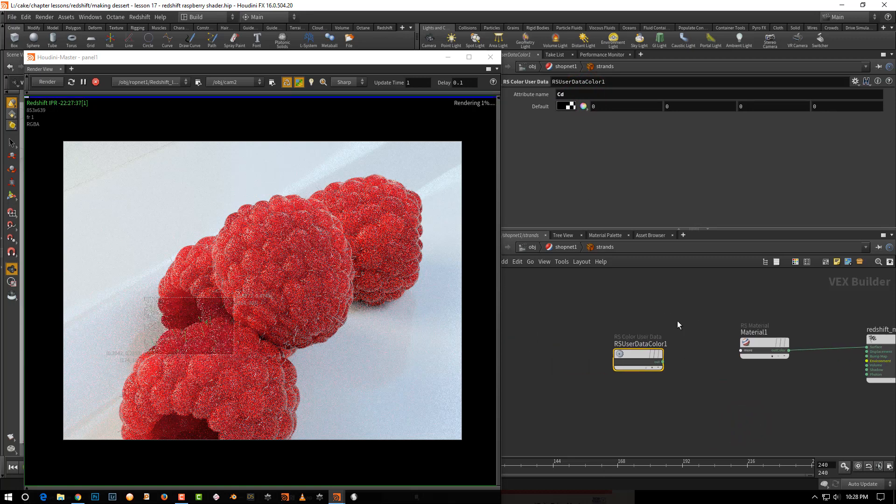
pyautogui.moveTo(637, 351); pyautogui.dragTo(573, 346)
pyautogui.press('Tab')
pyautogui.write('ramp')
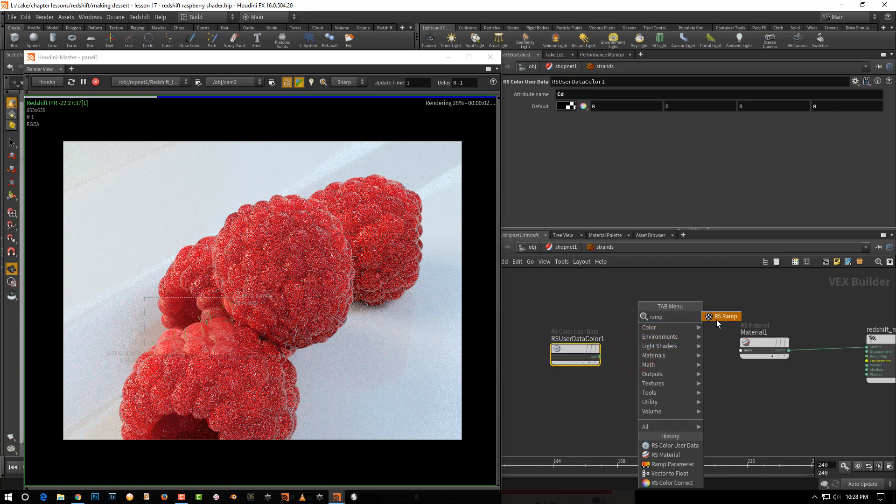
pyautogui.click(721, 317)
pyautogui.click(685, 379)
pyautogui.click(600, 357)
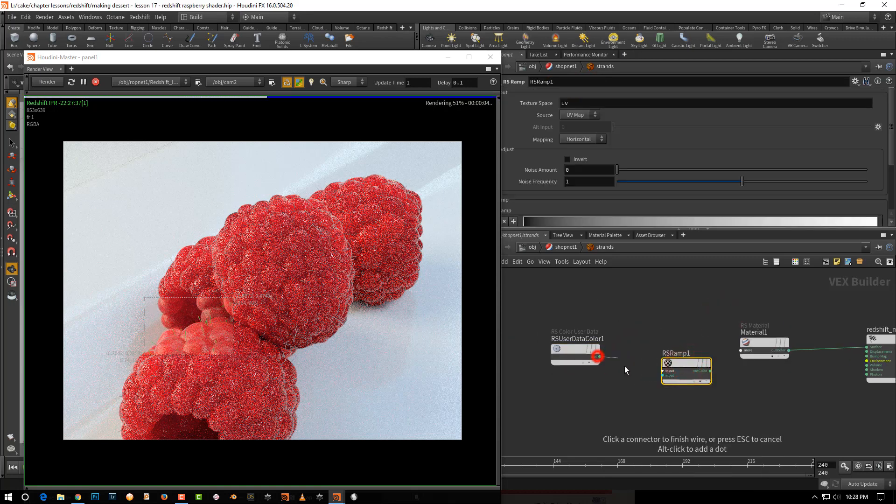
pyautogui.click(661, 372)
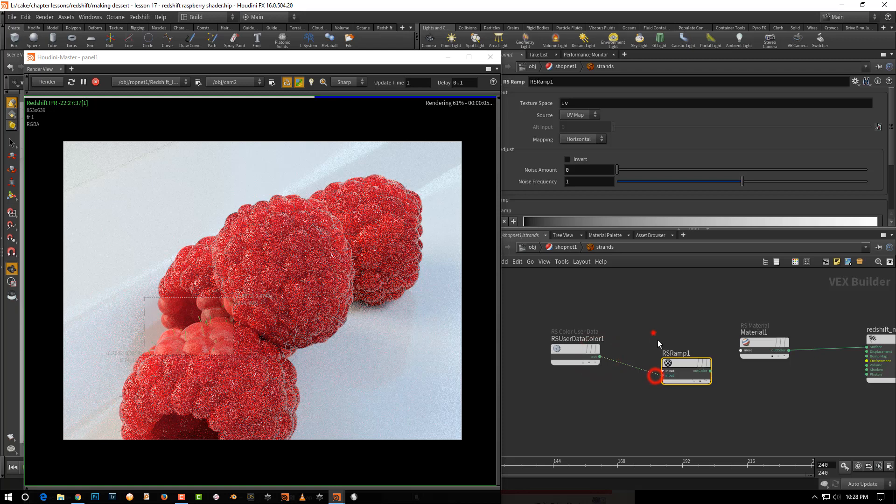
# Set the ramp's source to Alt and move the user data and ramp nodes farther away from Material1.
pyautogui.click(593, 115)
pyautogui.click(581, 135)
pyautogui.moveTo(568, 285); pyautogui.dragTo(686, 373)
pyautogui.moveTo(681, 360); pyautogui.dragTo(628, 339)
pyautogui.click(680, 294)
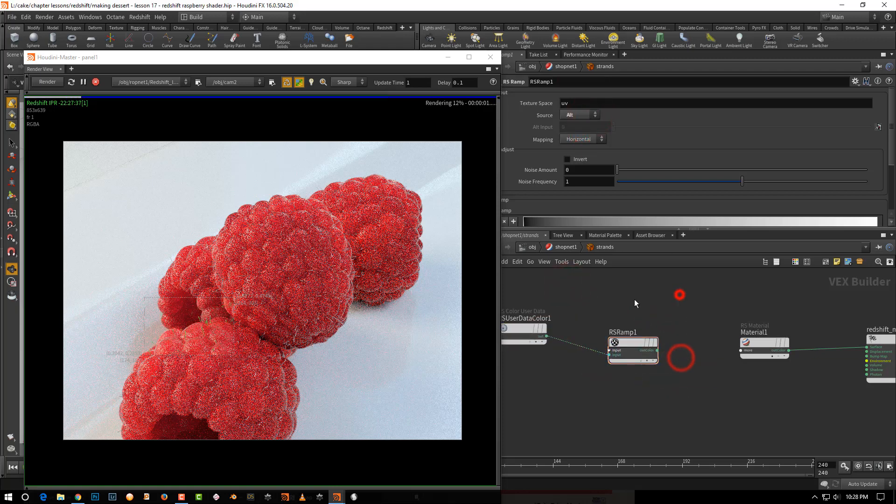
# With the IPR stopped, connect the ramp's output to Material1's base diffuse_color input and restart the render.
pyautogui.click(95, 82)
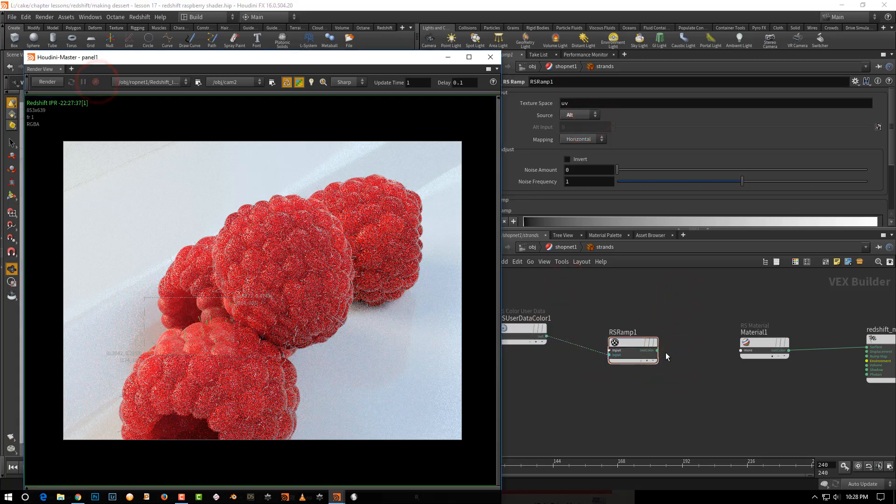
pyautogui.click(657, 350)
pyautogui.click(728, 350)
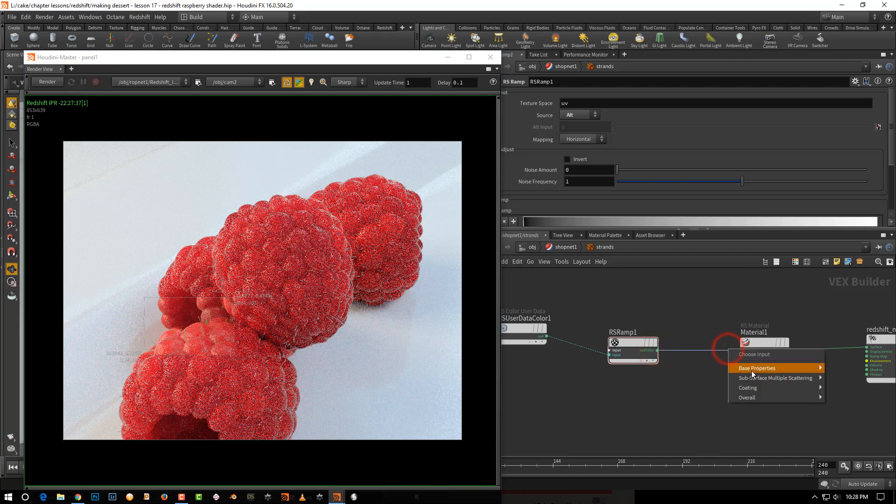
pyautogui.moveTo(755, 373)
pyautogui.click(643, 255)
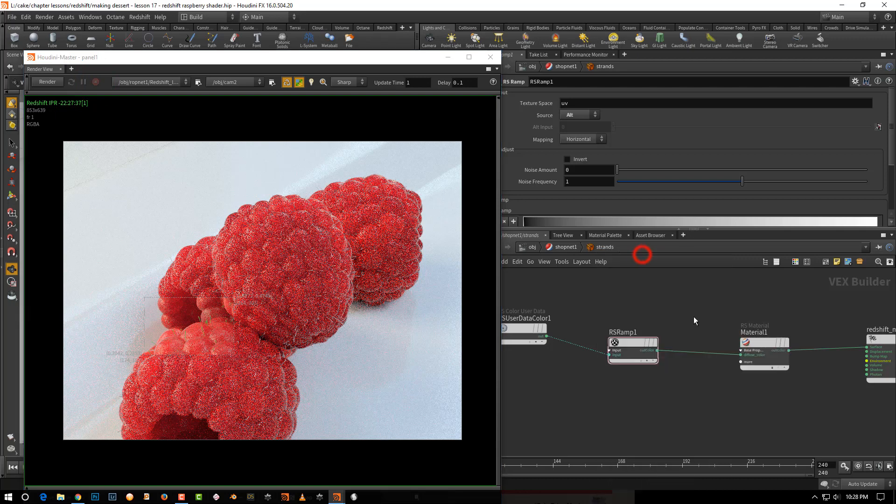
pyautogui.click(692, 311)
pyautogui.click(58, 80)
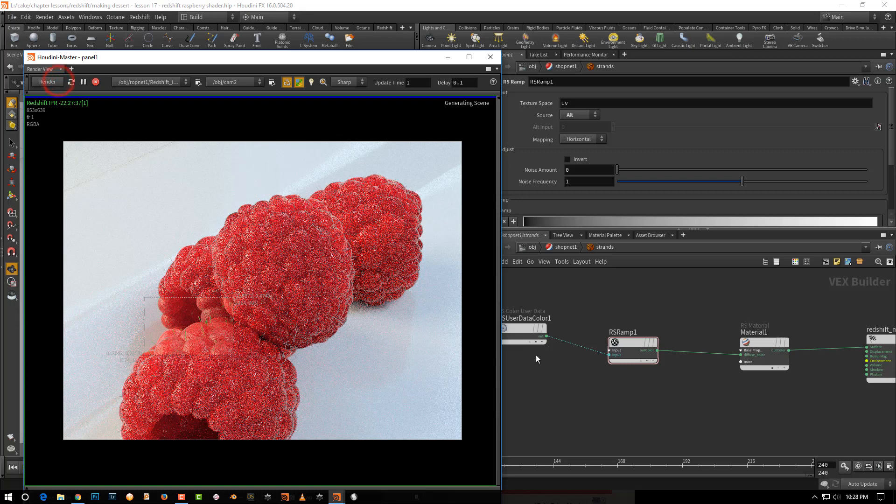
# Color the white end point of the ramp dark green with hue 111, saturation 0.986 and value 0.137.
pyautogui.click(597, 308)
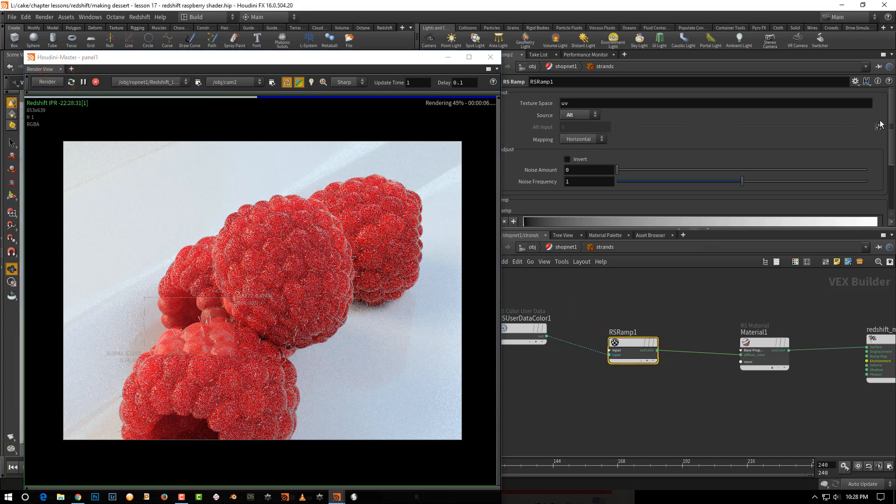
pyautogui.moveTo(891, 125); pyautogui.dragTo(891, 155)
pyautogui.doubleClick(879, 182)
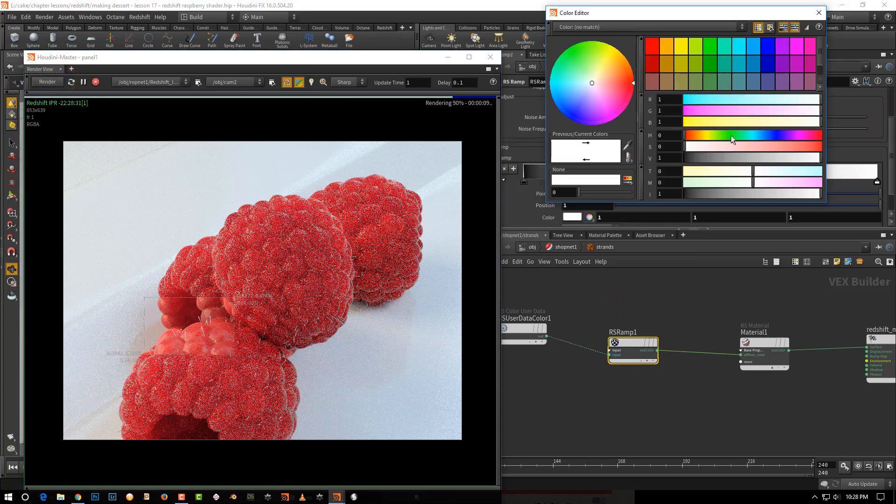
pyautogui.click(733, 137)
pyautogui.moveTo(809, 145); pyautogui.dragTo(818, 147)
pyautogui.moveTo(729, 135); pyautogui.dragTo(727, 138)
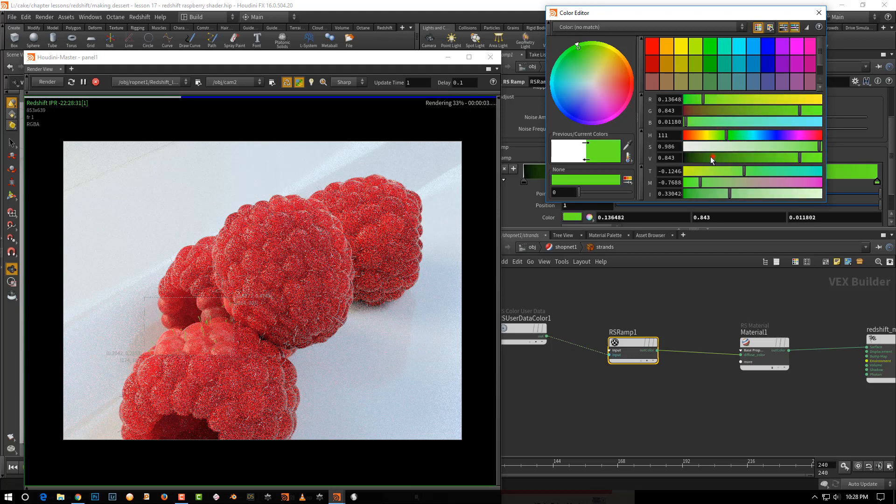
pyautogui.moveTo(711, 158); pyautogui.dragTo(703, 158)
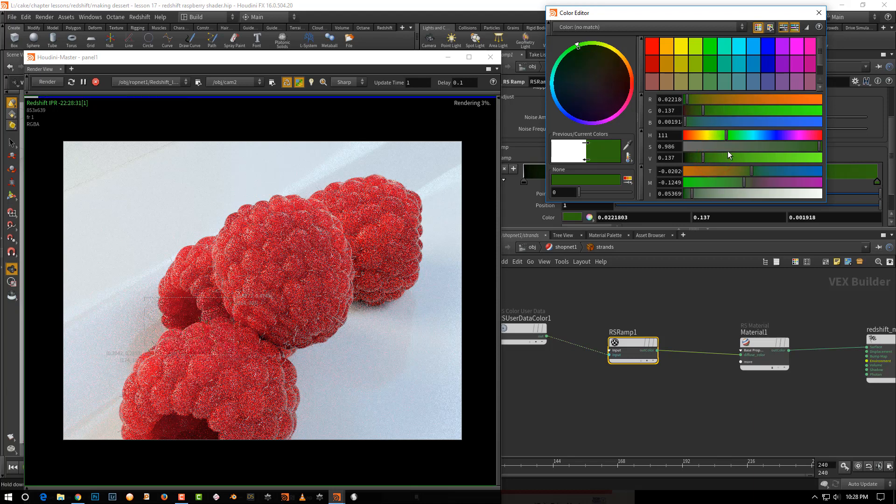
pyautogui.click(819, 13)
# Add a ramp point at about 0.913 and brighten its green to a value of 0.915.
pyautogui.click(846, 175)
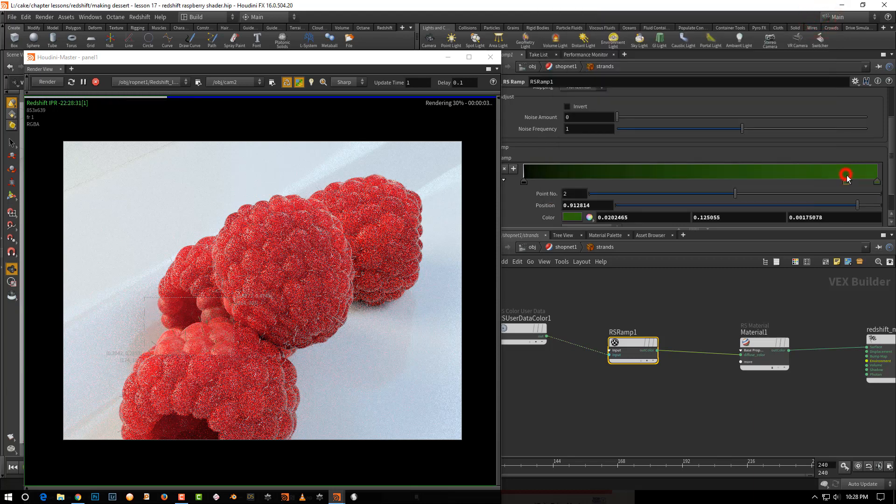
pyautogui.doubleClick(847, 182)
pyautogui.moveTo(802, 159)
pyautogui.mouseDown()
pyautogui.moveTo(817, 158)
pyautogui.moveTo(809, 157)
pyautogui.mouseUp()
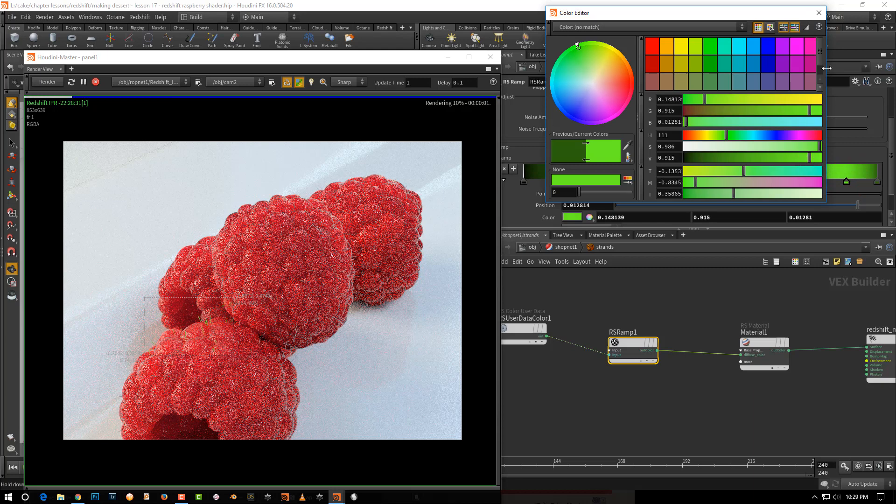
pyautogui.click(819, 13)
# Shift both green ramp points inward, the bright one to about 0.745, and set the bright point's hue to 90.
pyautogui.moveTo(847, 182); pyautogui.dragTo(803, 182)
pyautogui.moveTo(877, 182); pyautogui.dragTo(788, 181)
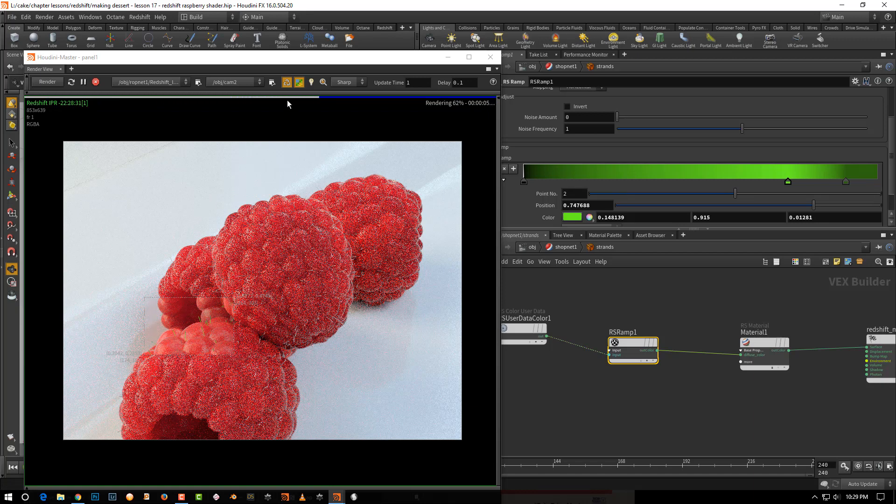
pyautogui.doubleClick(788, 182)
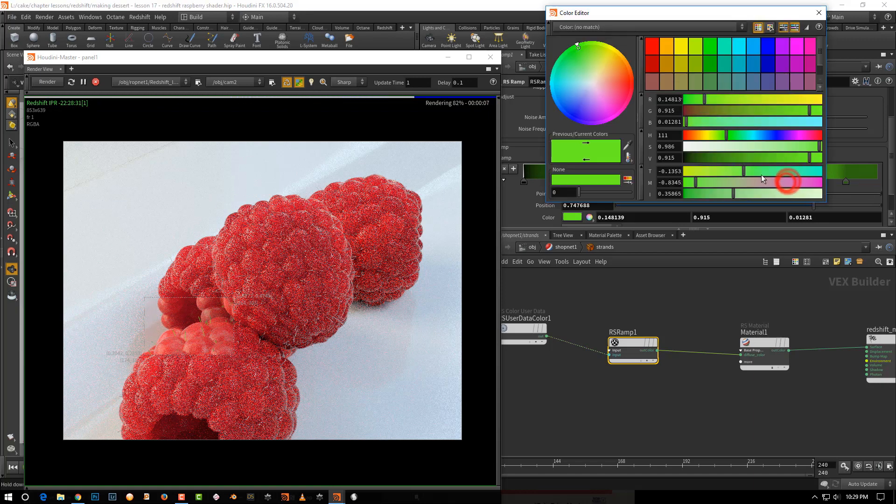
pyautogui.click(718, 136)
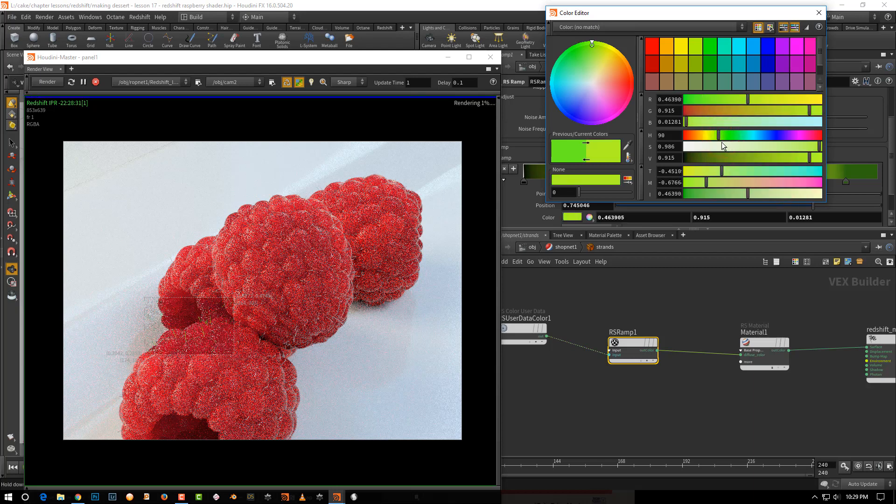
pyautogui.click(819, 13)
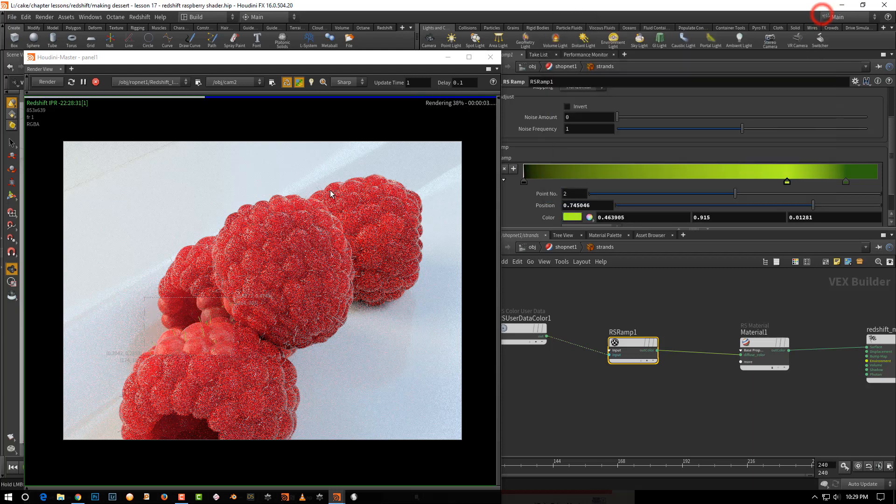
pyautogui.click(62, 139)
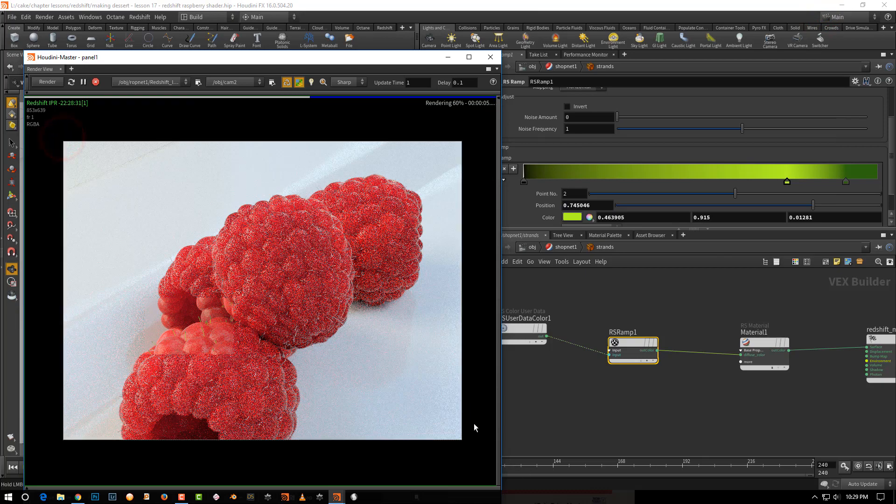